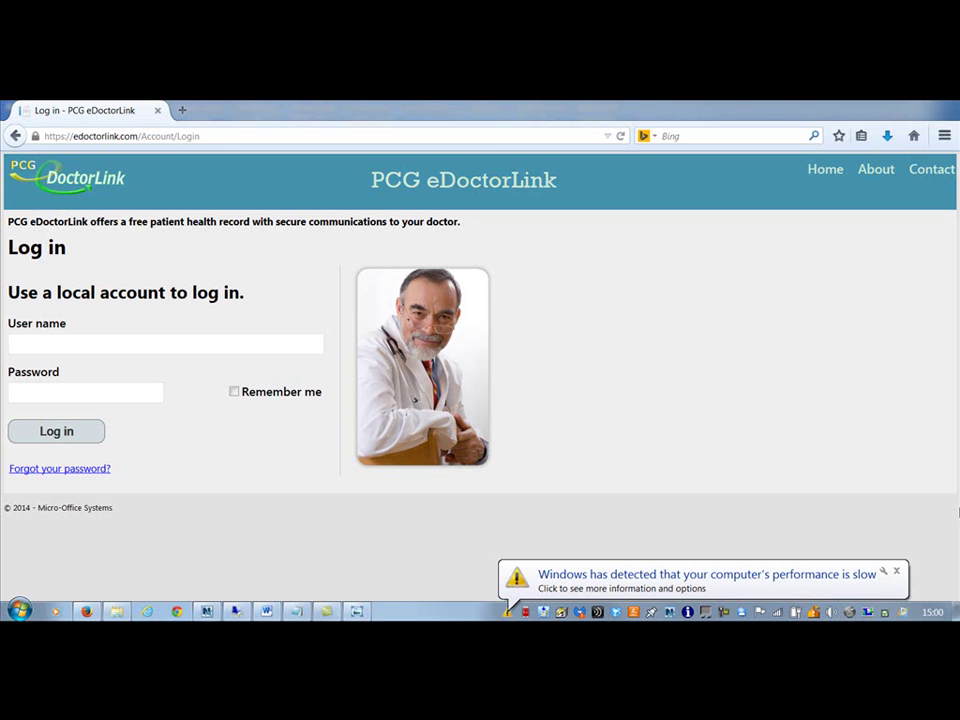
- Dismiss the Windows slow-performance notice and show the saved portal invitation email image
left_click(896, 571)
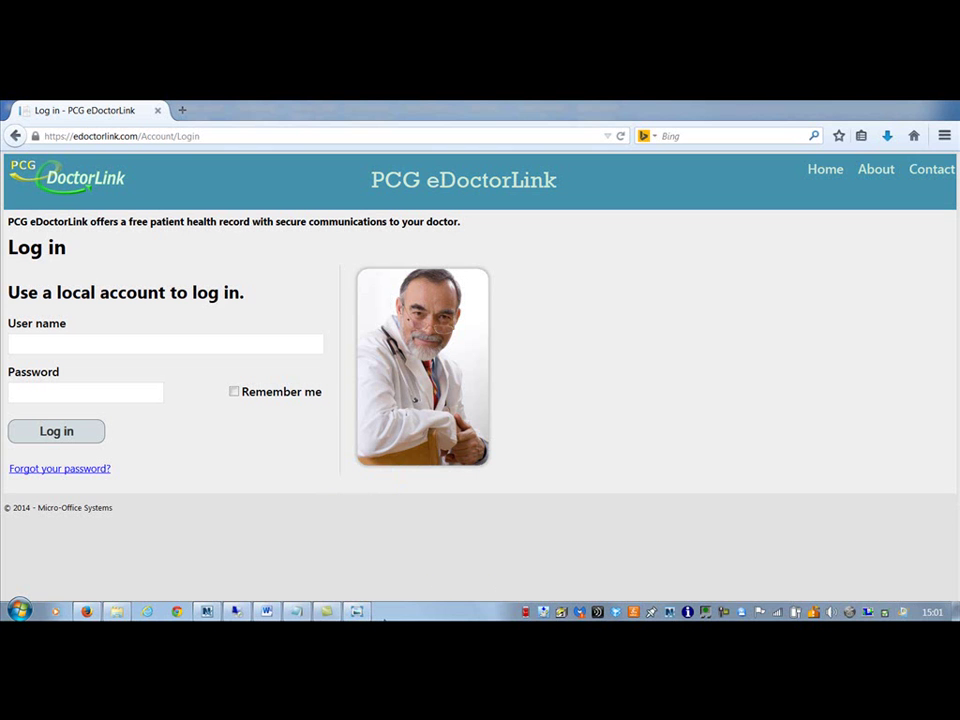
mouse_move(357, 611)
left_click(362, 560)
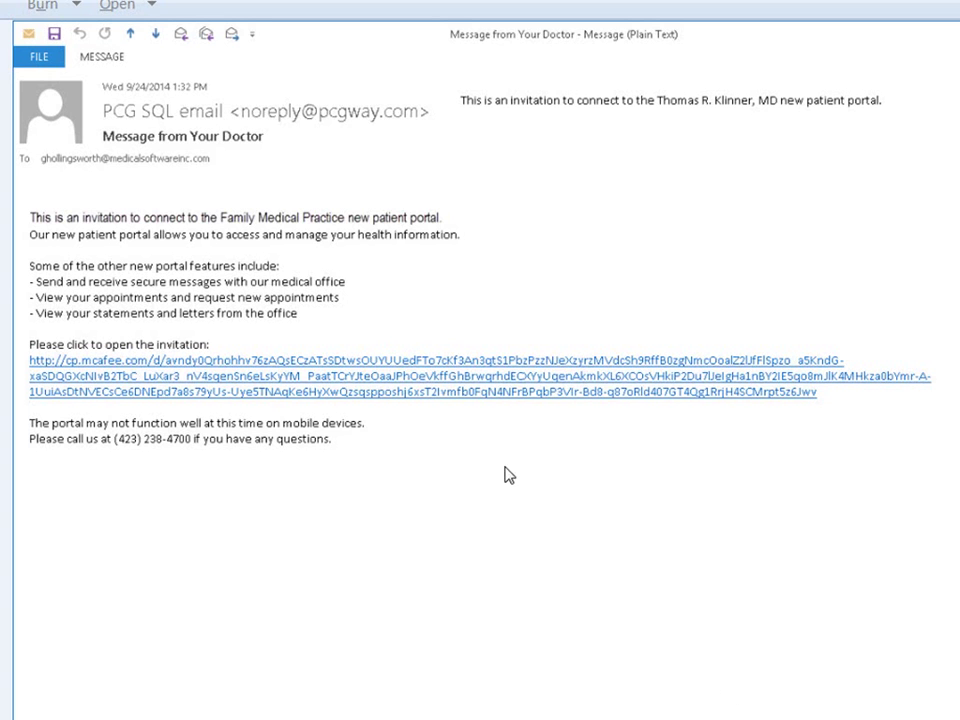
- Advance Windows Photo Viewer to the McAfee ClickProtect safe-preview screenshot of the portal link
left_click(213, 385)
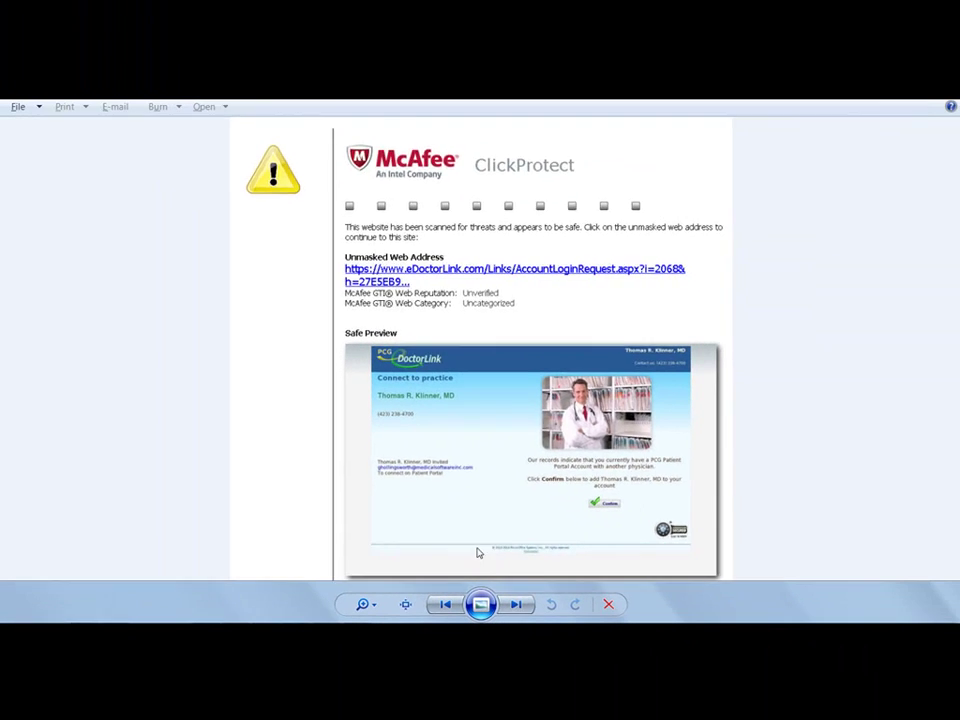
- Advance to the Connect to practice screenshot confirming Family Medical Practice was added
left_click(515, 605)
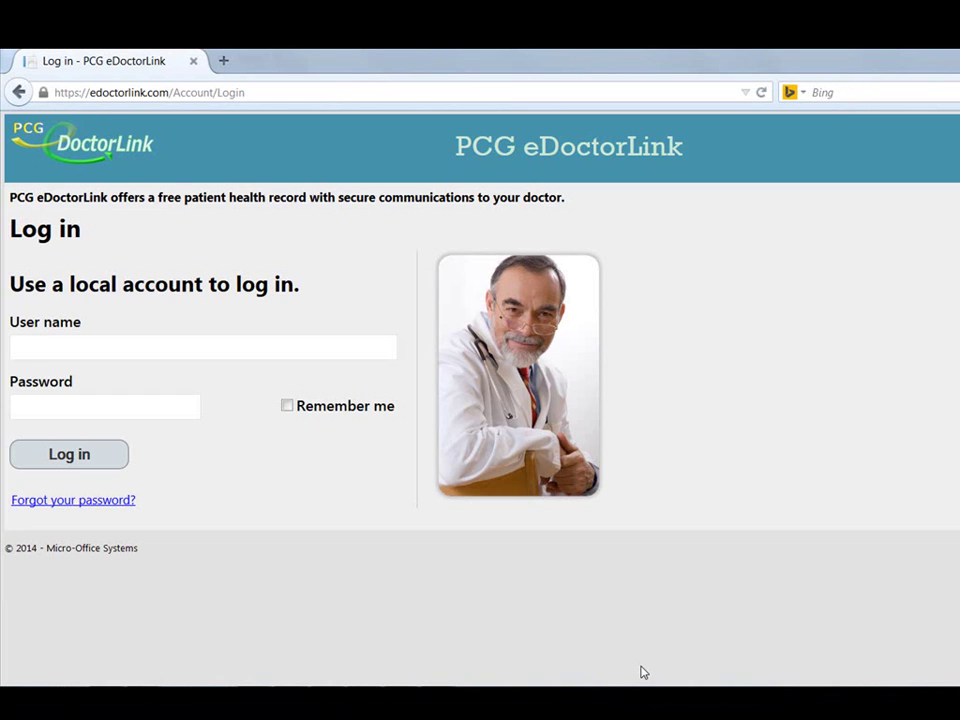
- Log in to the patient portal using the patient's e-mail user name and account password
left_click(318, 348)
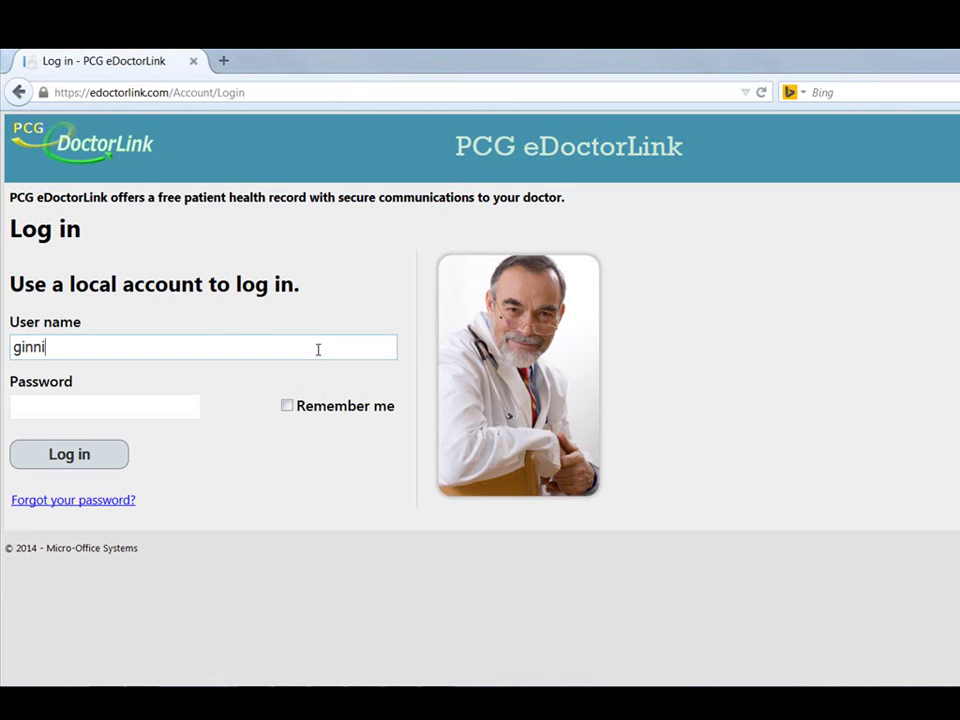
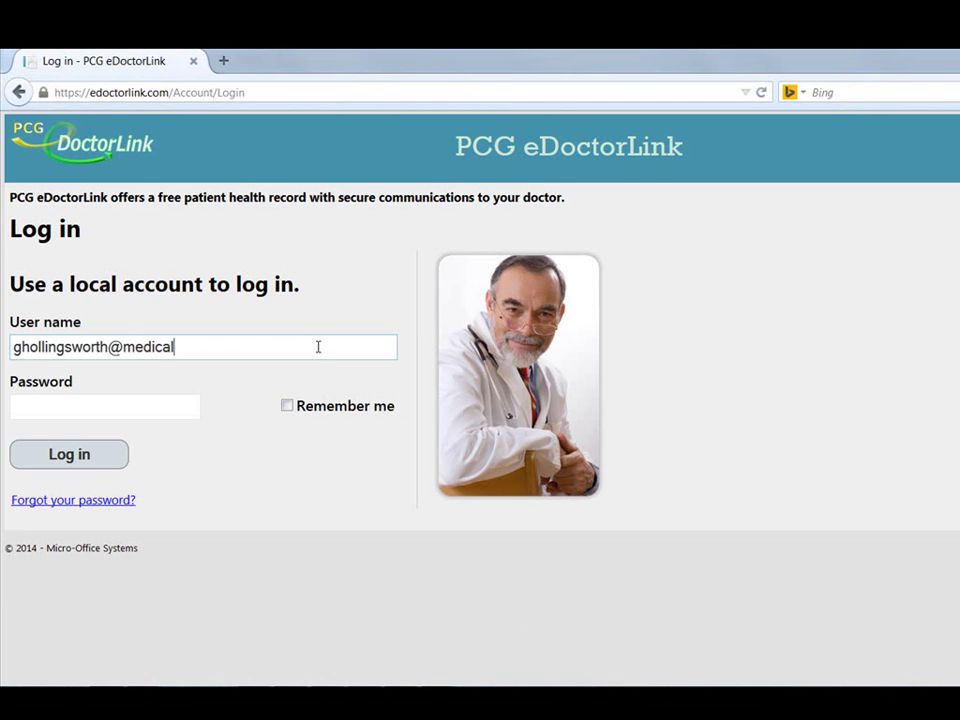
key("Tab")
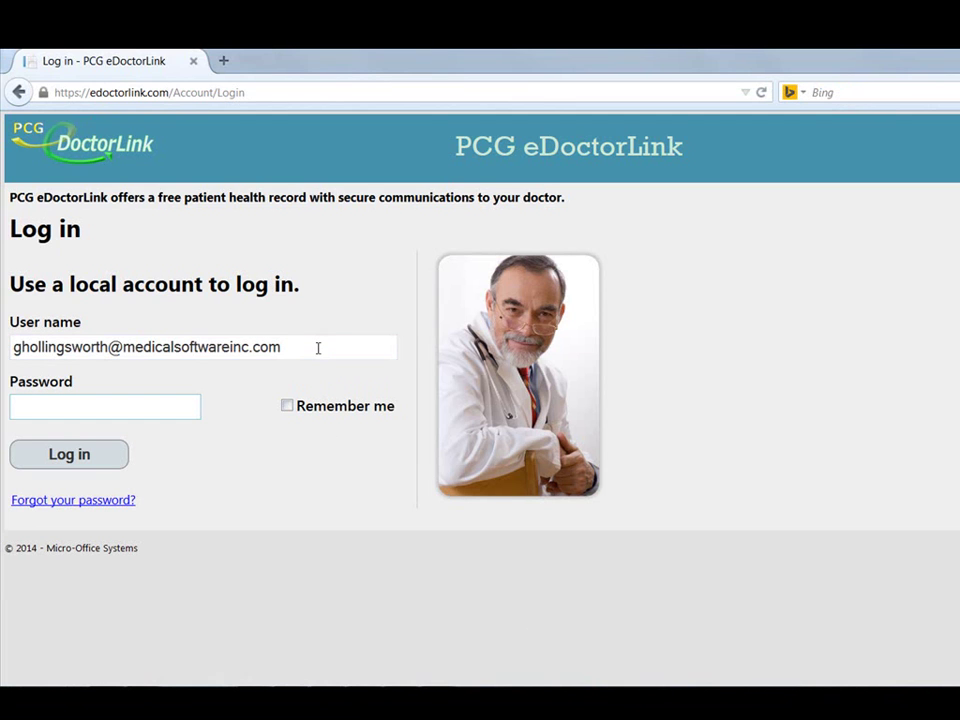
type("********")
left_click(86, 458)
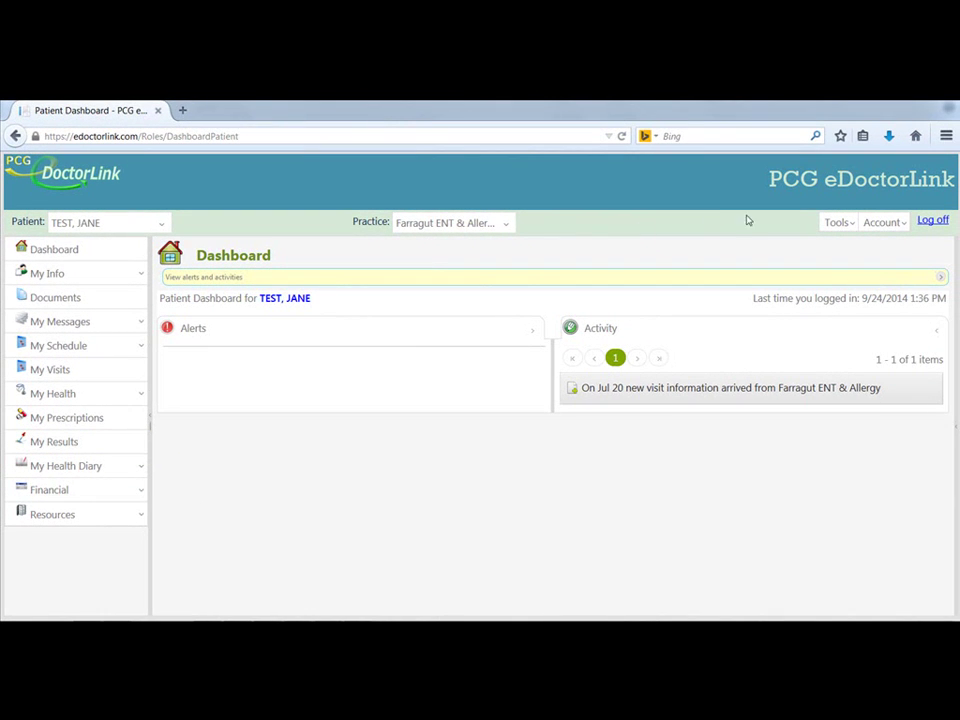
- Open Account > Update my info and enter the account's current password before the new-password fields
left_click(893, 229)
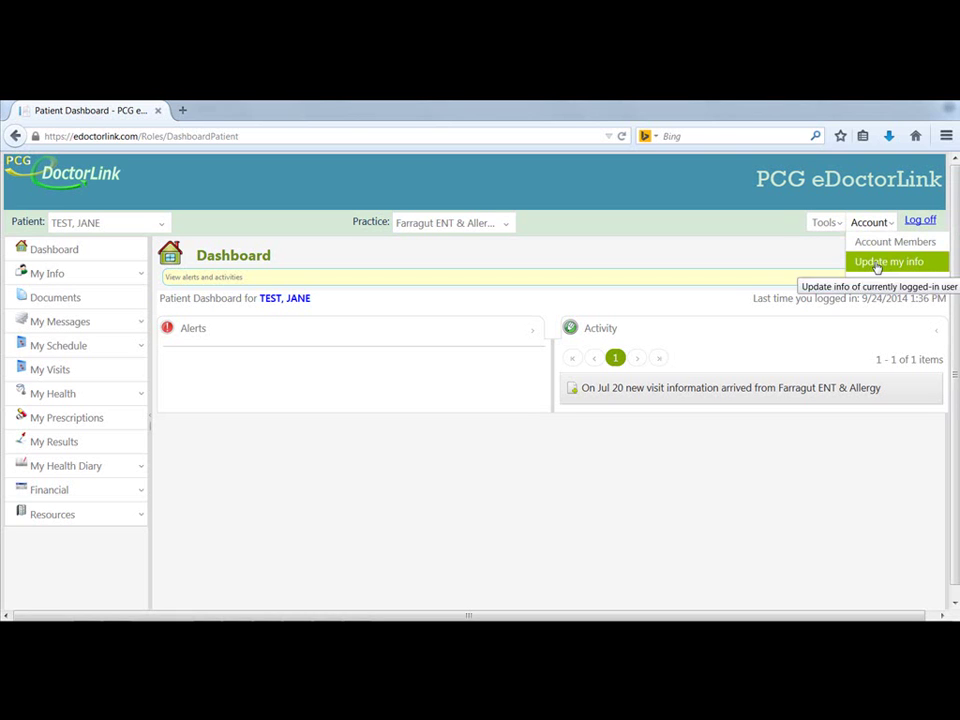
left_click(877, 263)
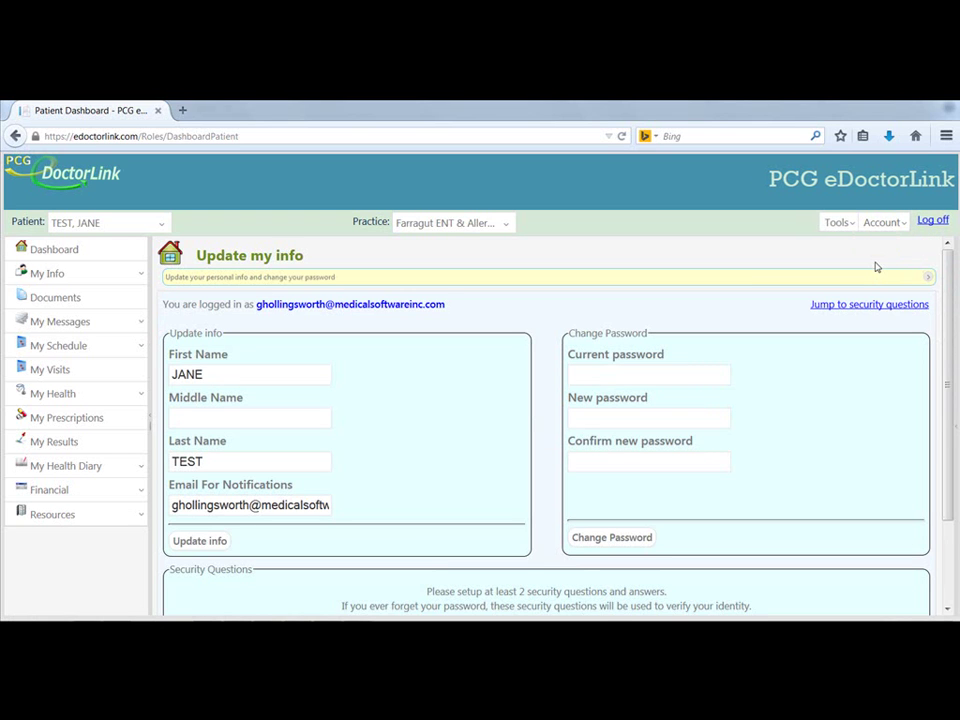
left_click(708, 376)
type("test12345")
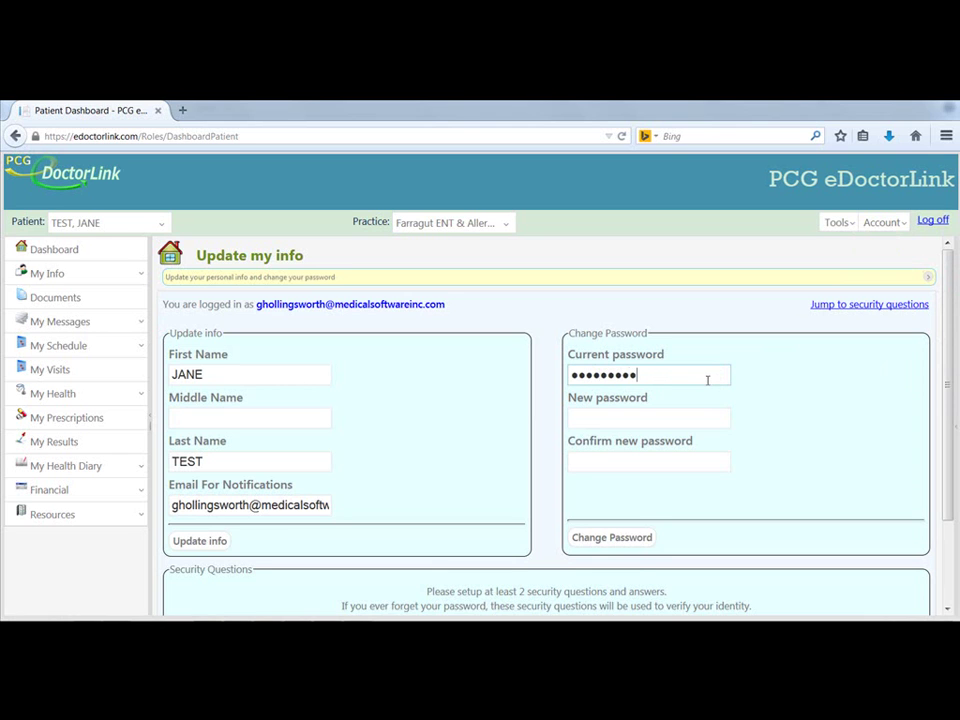
key("Tab")
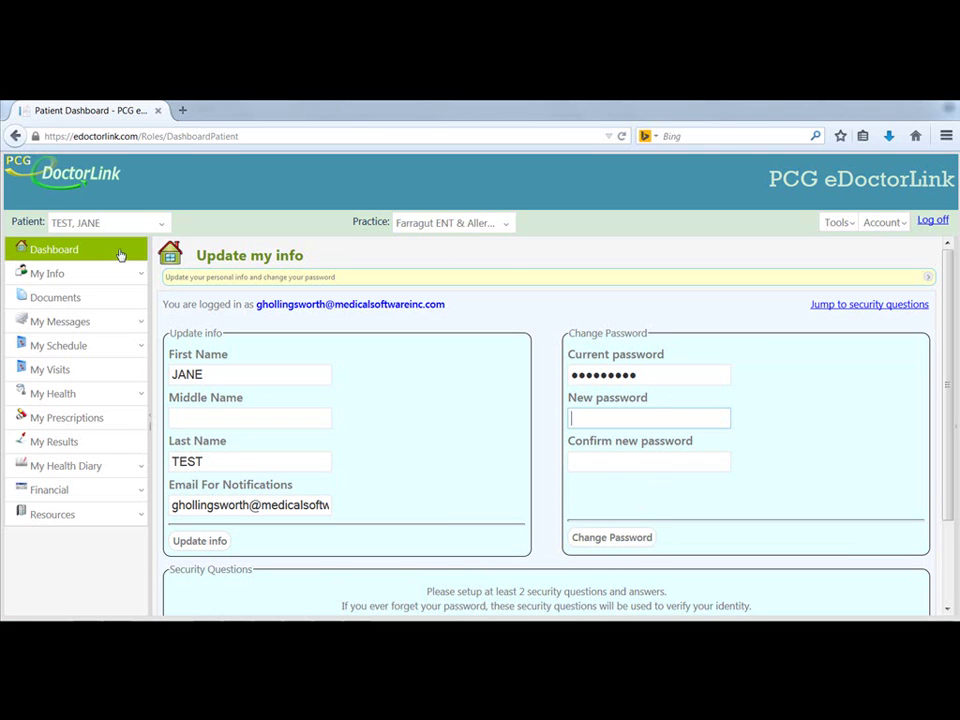
- From the Dashboard, switch to the second patient in the Patient dropdown, then back to the original
left_click(79, 255)
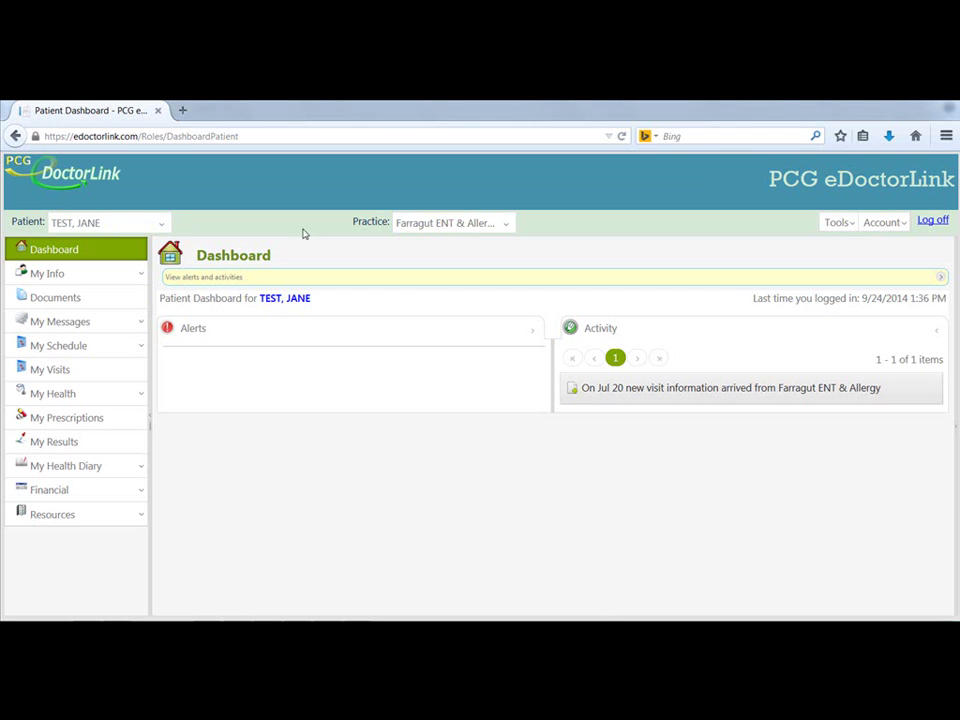
left_click(163, 224)
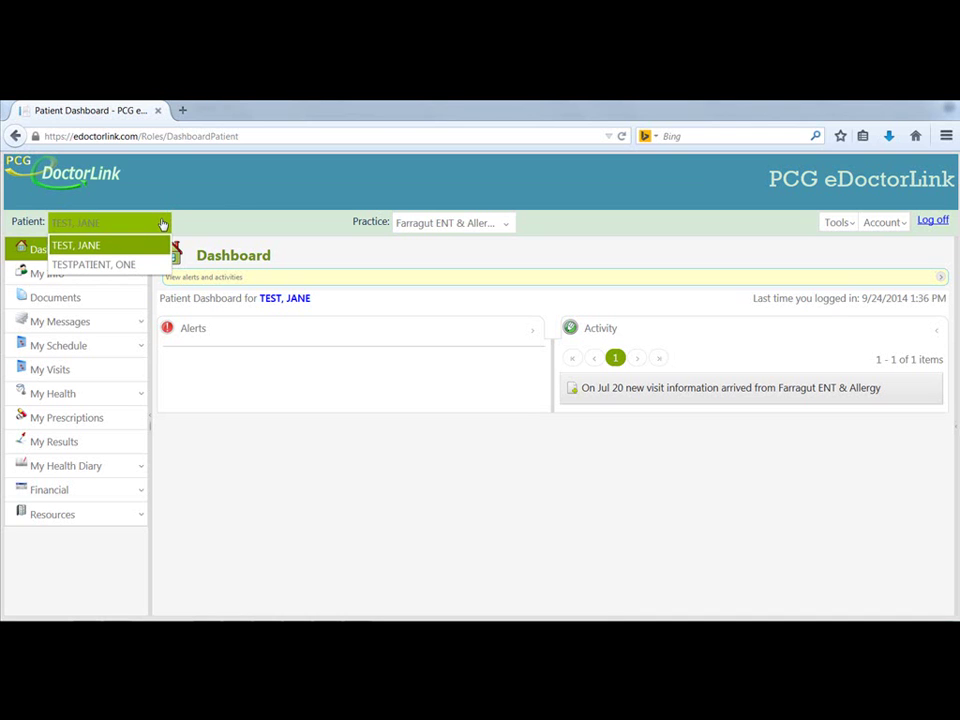
left_click(146, 265)
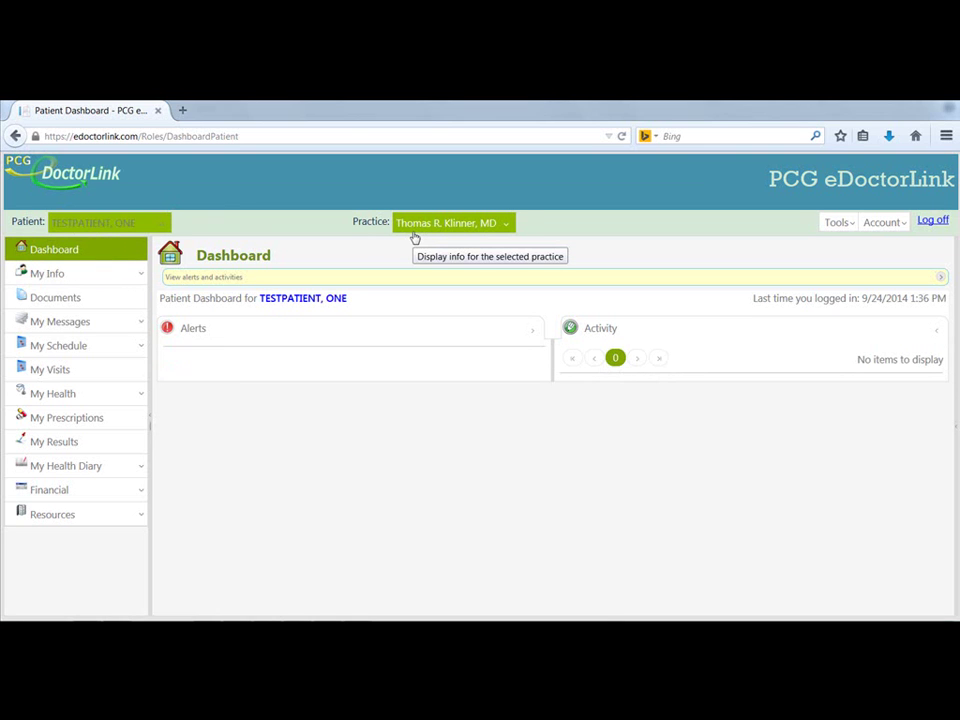
left_click(110, 222)
left_click(110, 244)
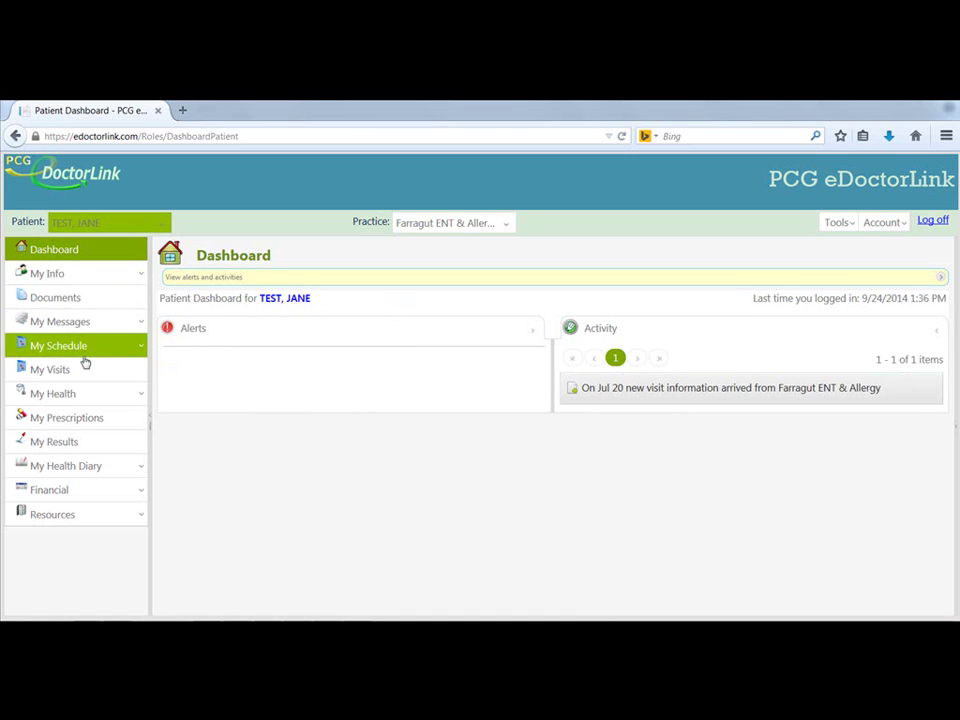
- Expand My Info and open the Patient page with name, address and phone details
left_click(140, 281)
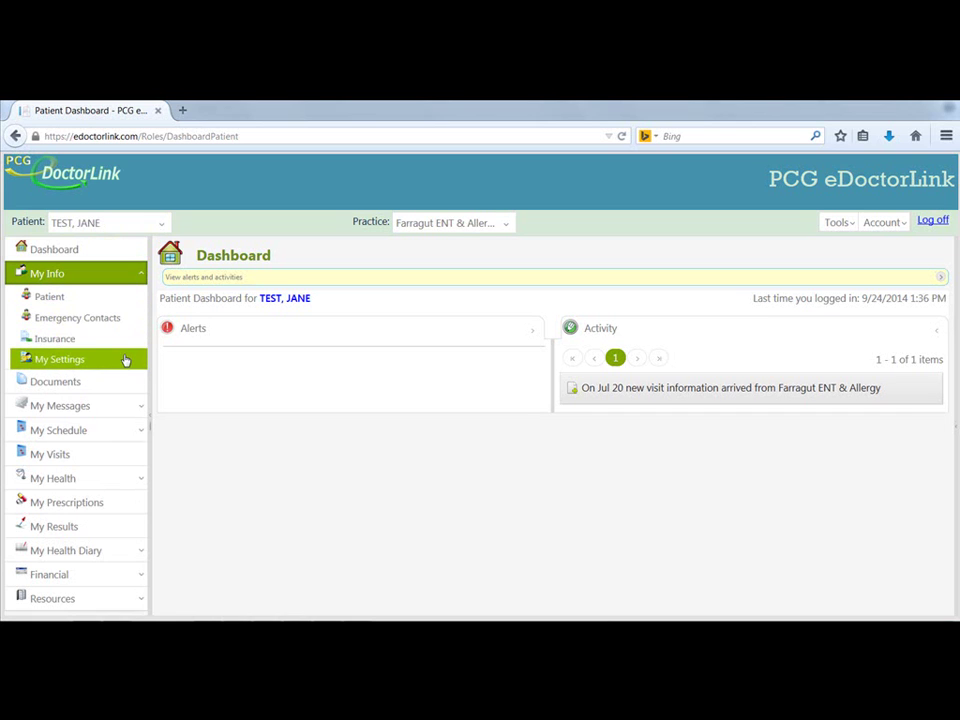
left_click(111, 306)
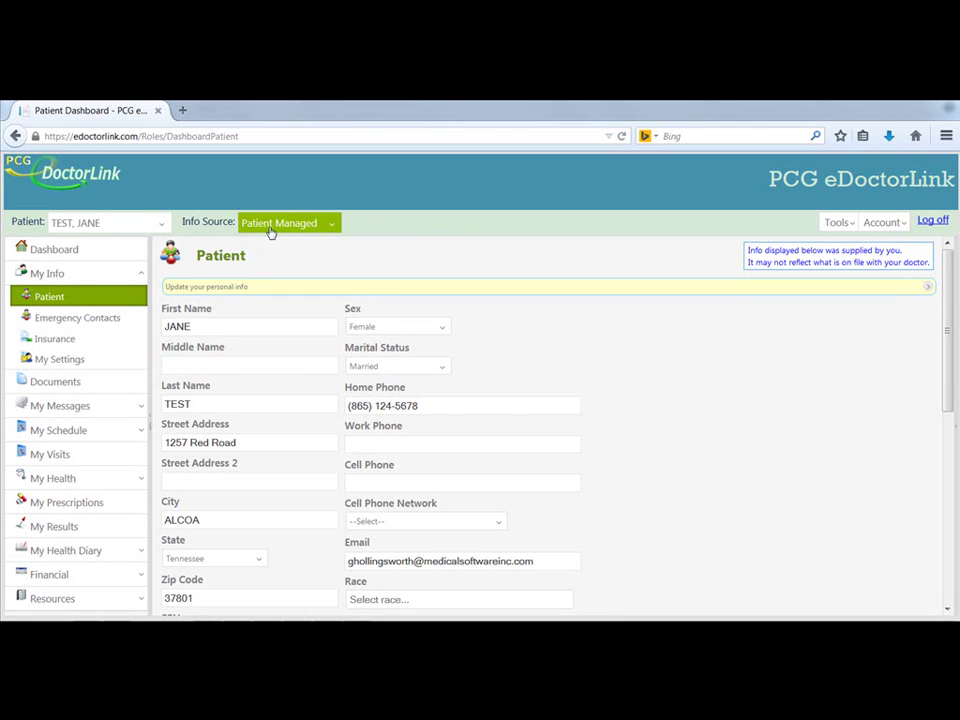
- Compare the practice's details on file with the Patient Managed details using the info source selector
left_click(240, 365)
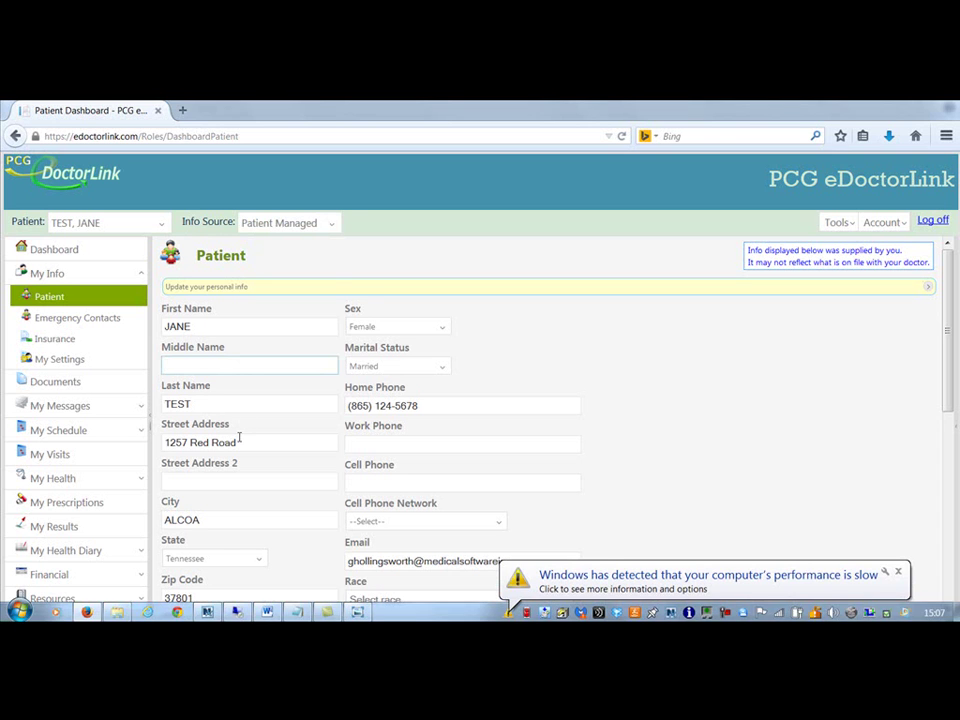
left_click(288, 222)
left_click(300, 266)
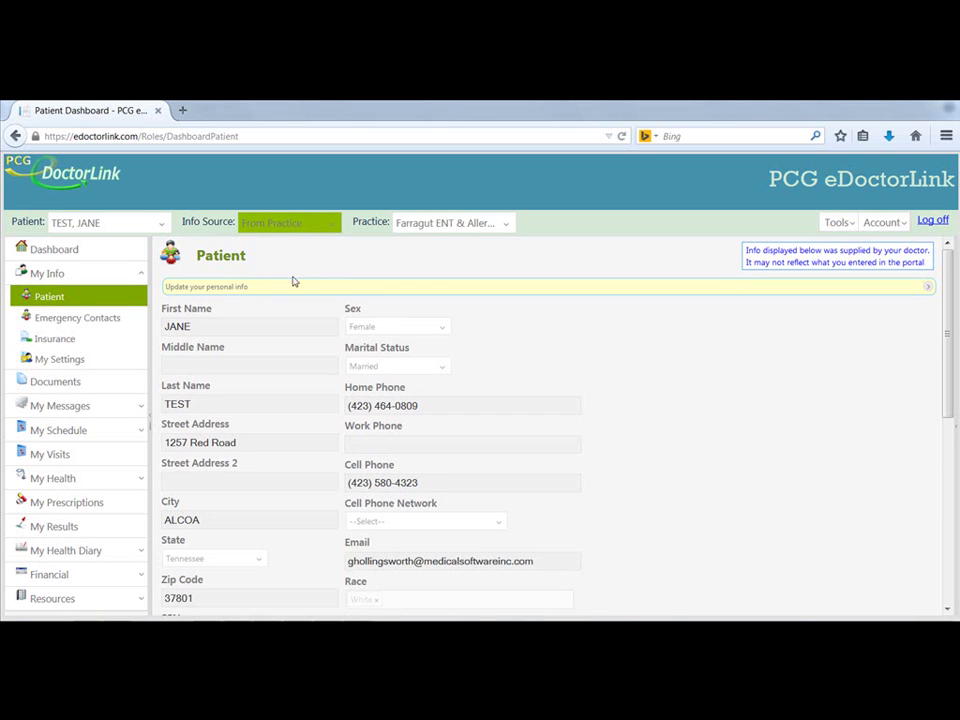
left_click(332, 226)
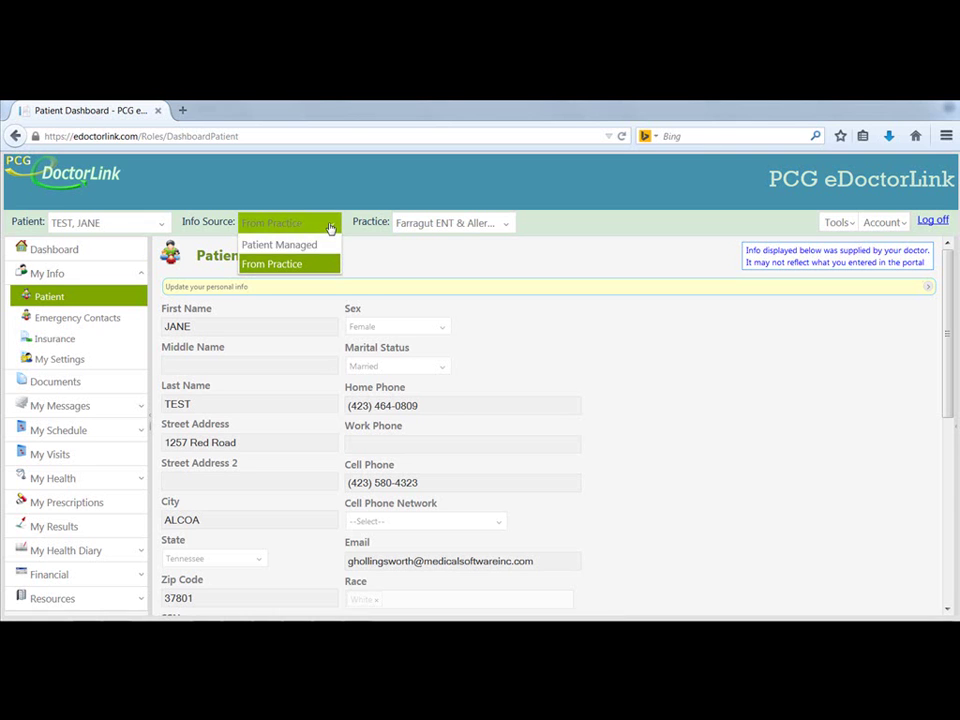
left_click(313, 247)
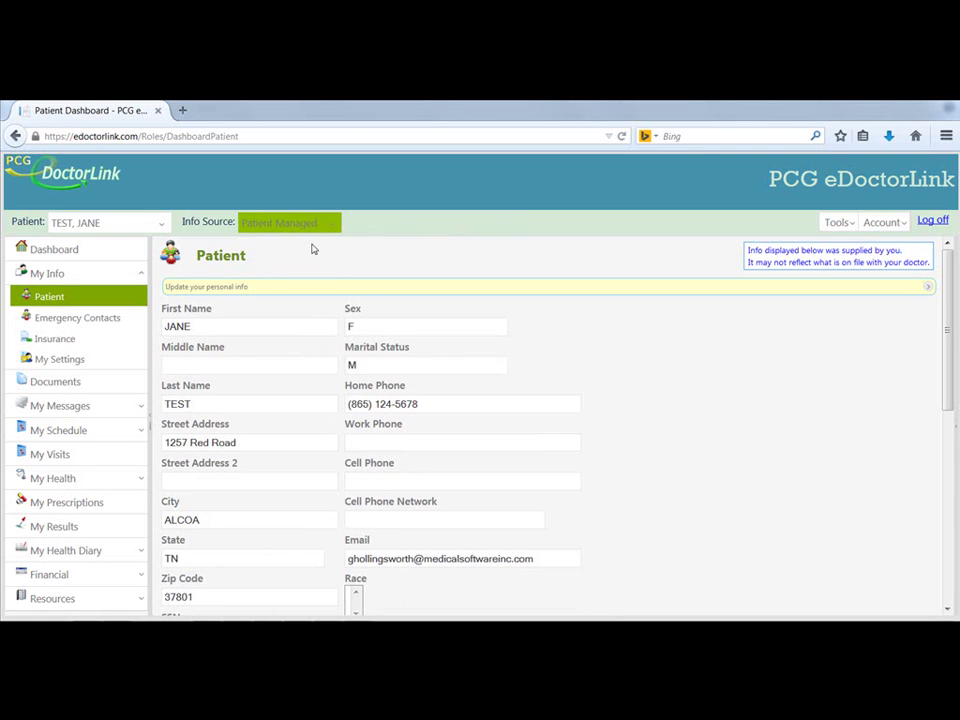
- Enter the patient's middle name, save the details, and open the Emergency Contacts list
left_click(232, 366)
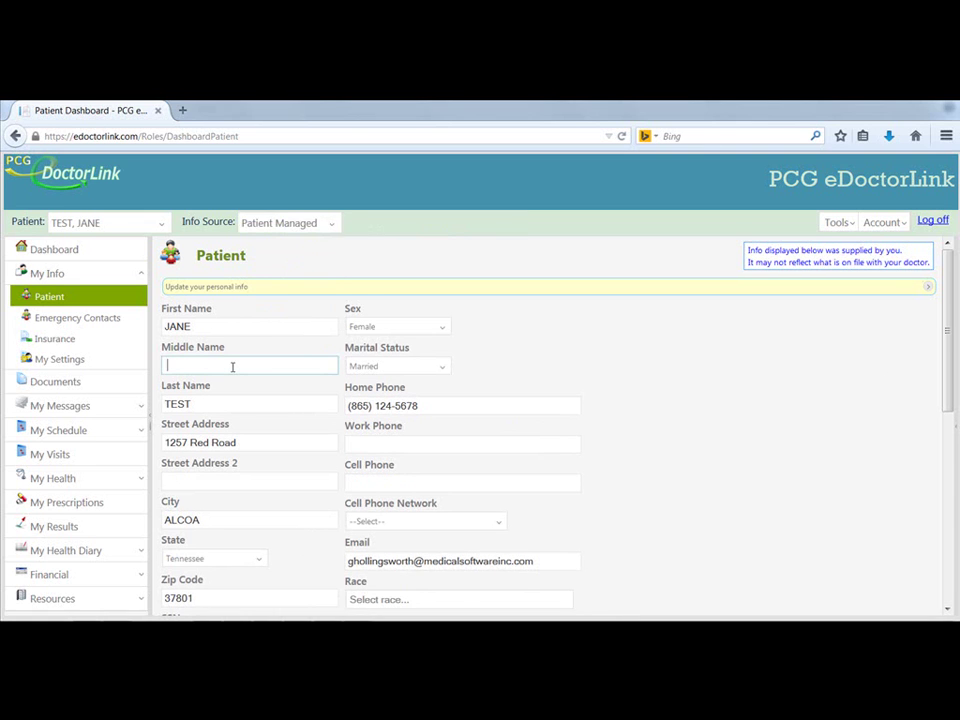
type("NICOLE")
left_click_drag(945, 414, 936, 616)
left_click(174, 602)
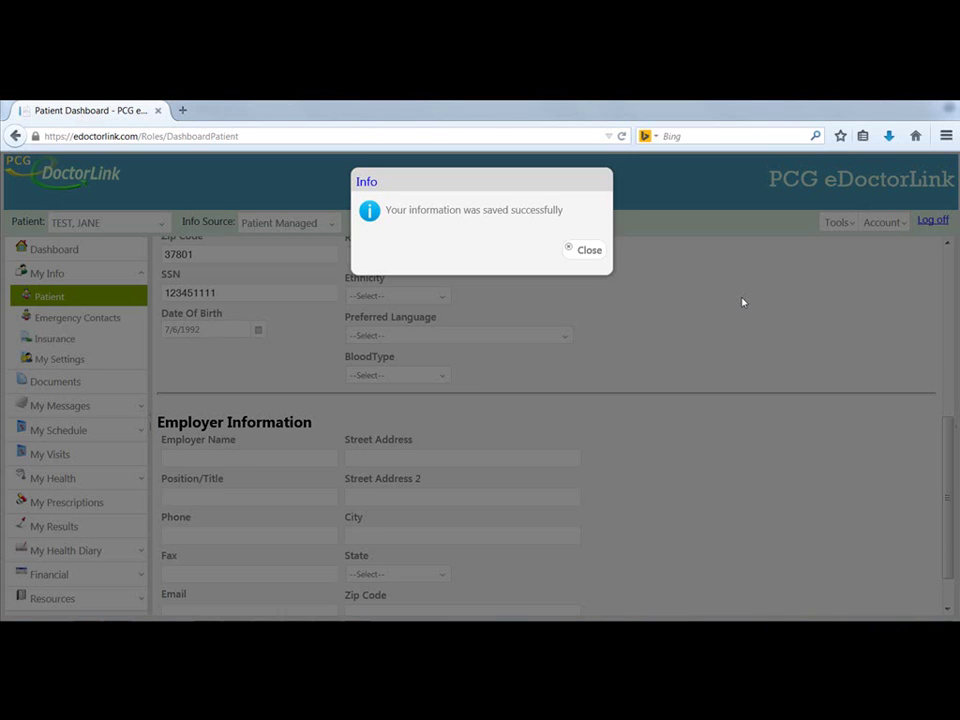
left_click(588, 256)
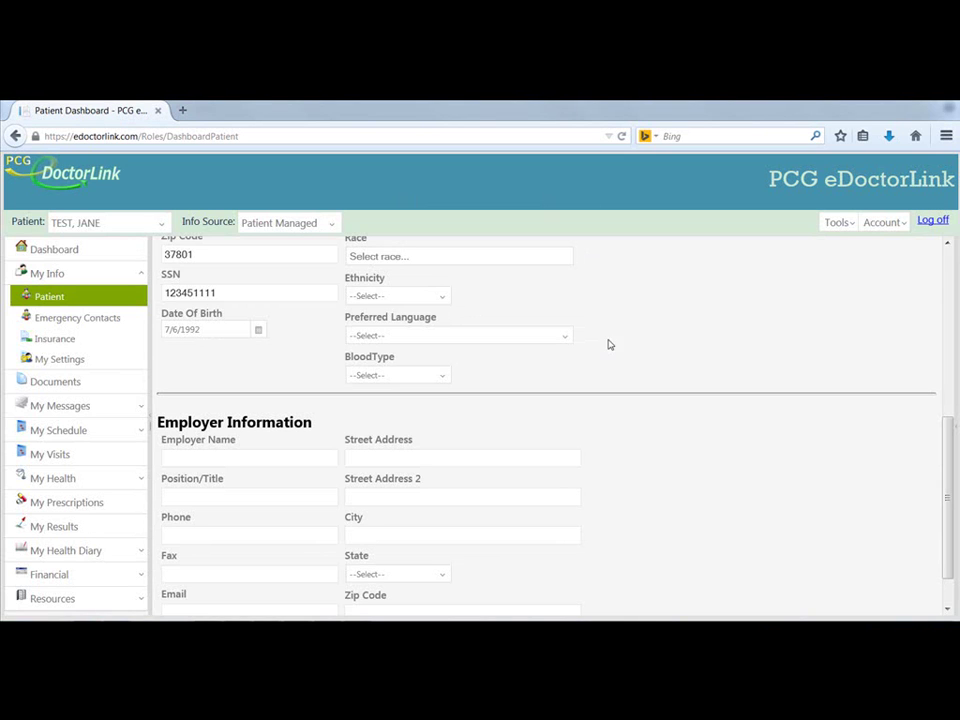
left_click(944, 278)
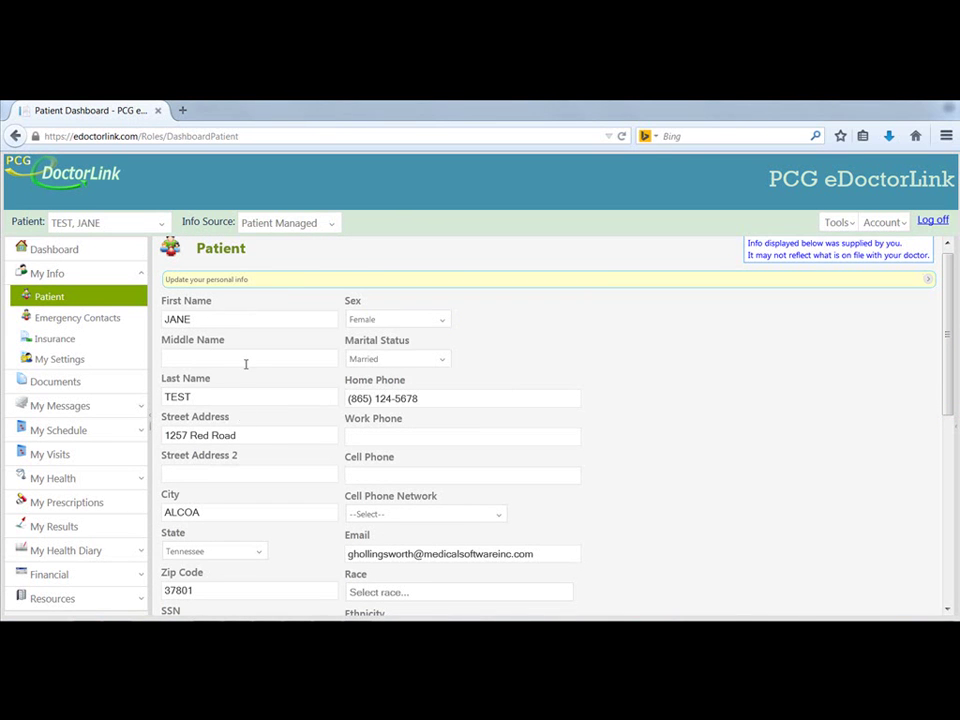
left_click(107, 329)
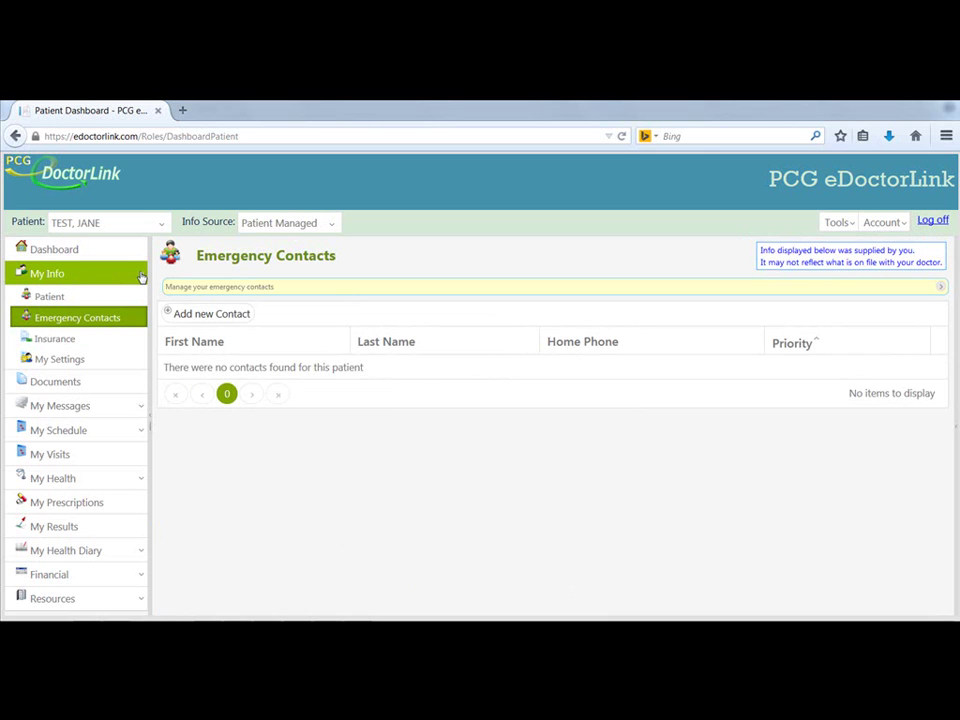
- Collapse My Info and expand My Messages to reveal Inbox, Sent Items and Transmit Health Record
left_click(140, 276)
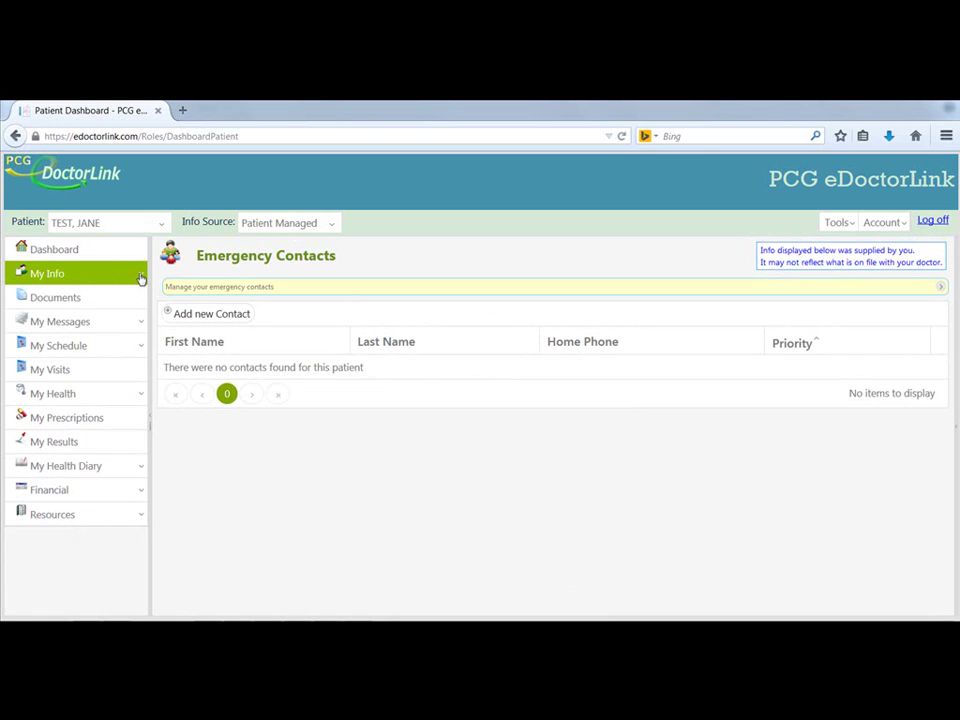
left_click(90, 323)
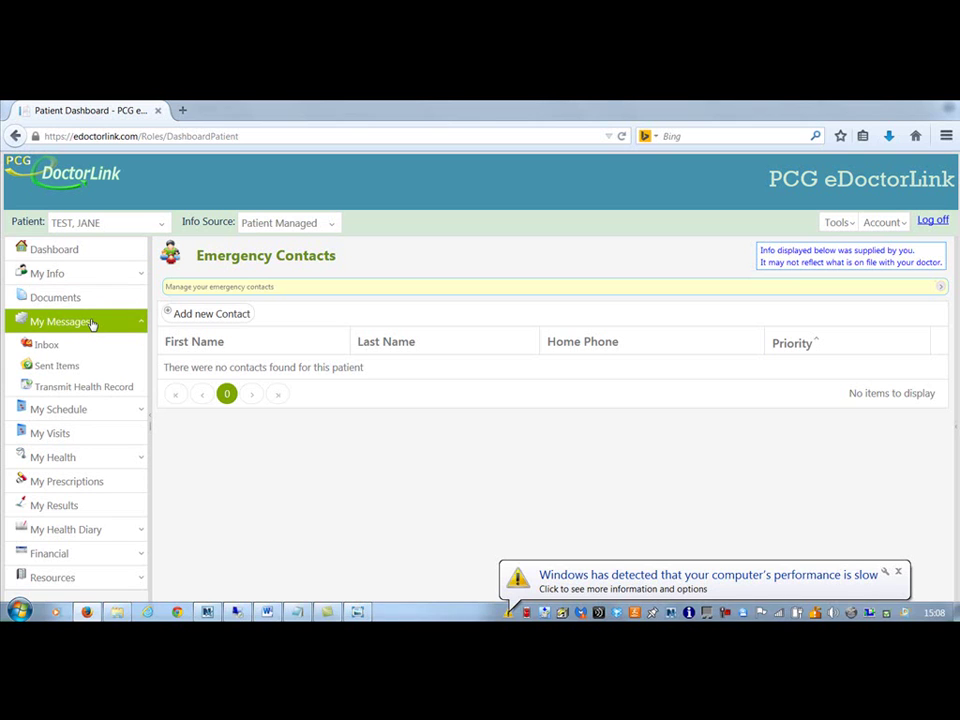
- Open the Inbox and toggle between messages sent to me and messages regarding the patient
left_click(60, 345)
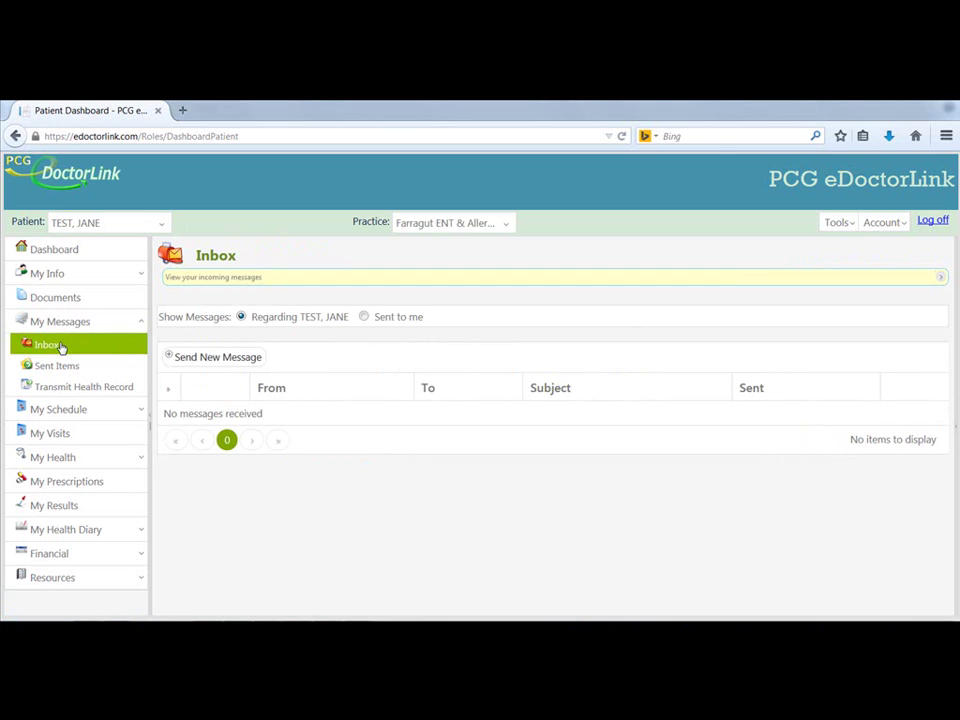
left_click(364, 317)
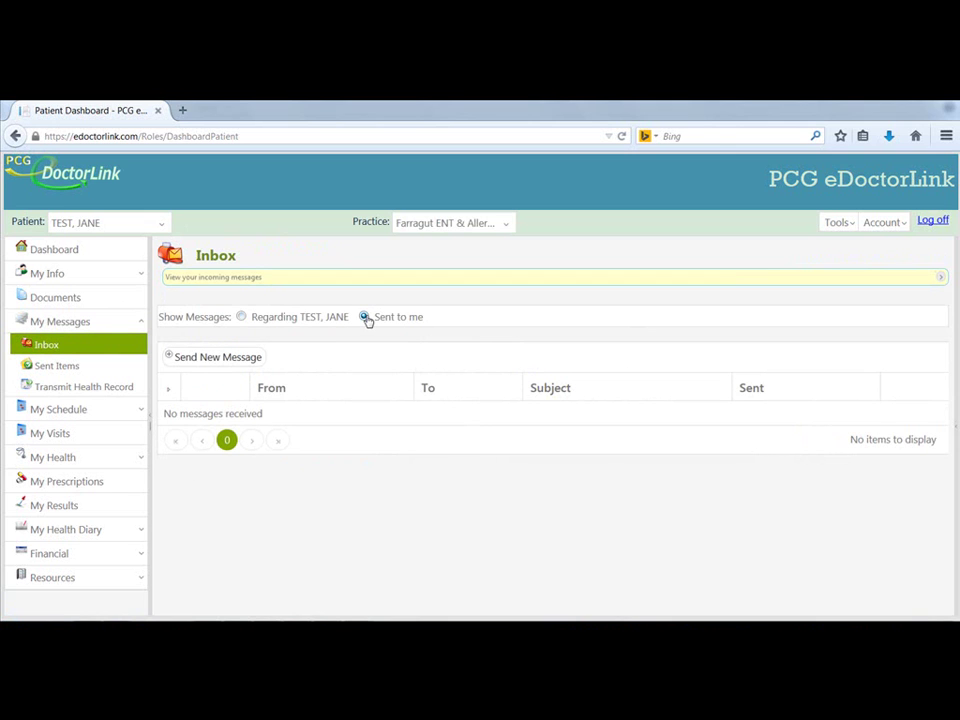
left_click(281, 318)
- Read the sent TESTING OUR PORTAL conversation, then view the Coming Soon Transmit Health Record page
left_click(102, 366)
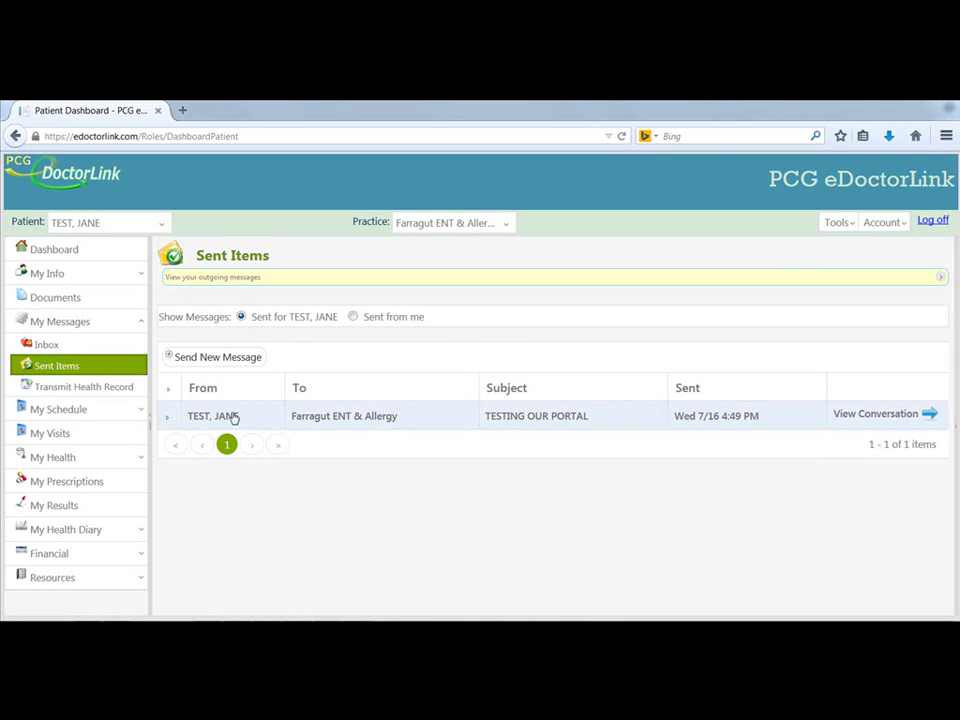
left_click(870, 423)
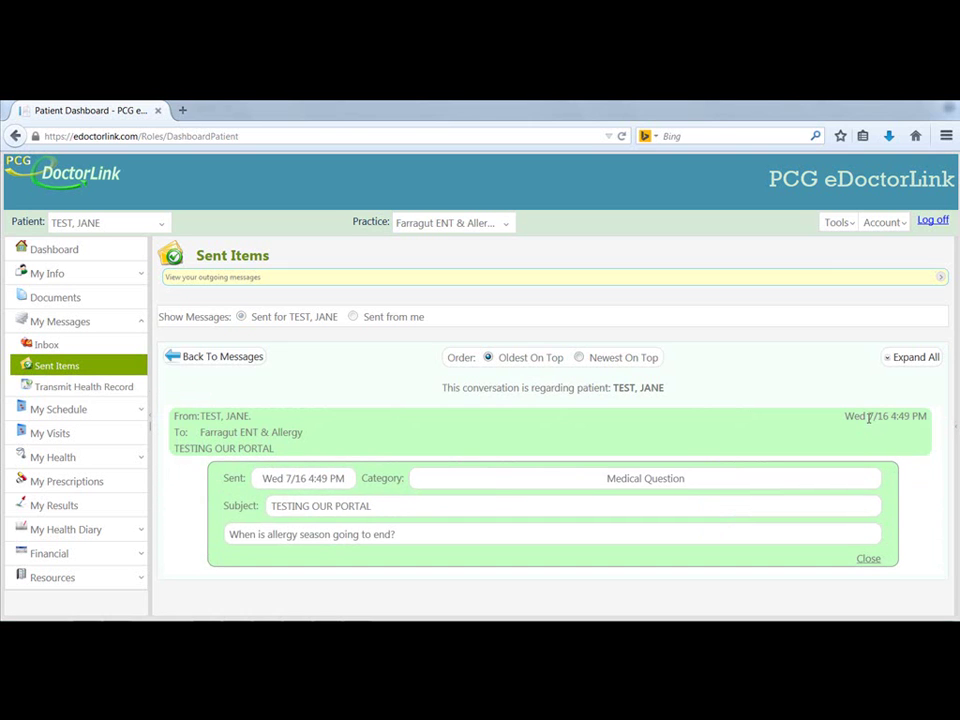
left_click(124, 387)
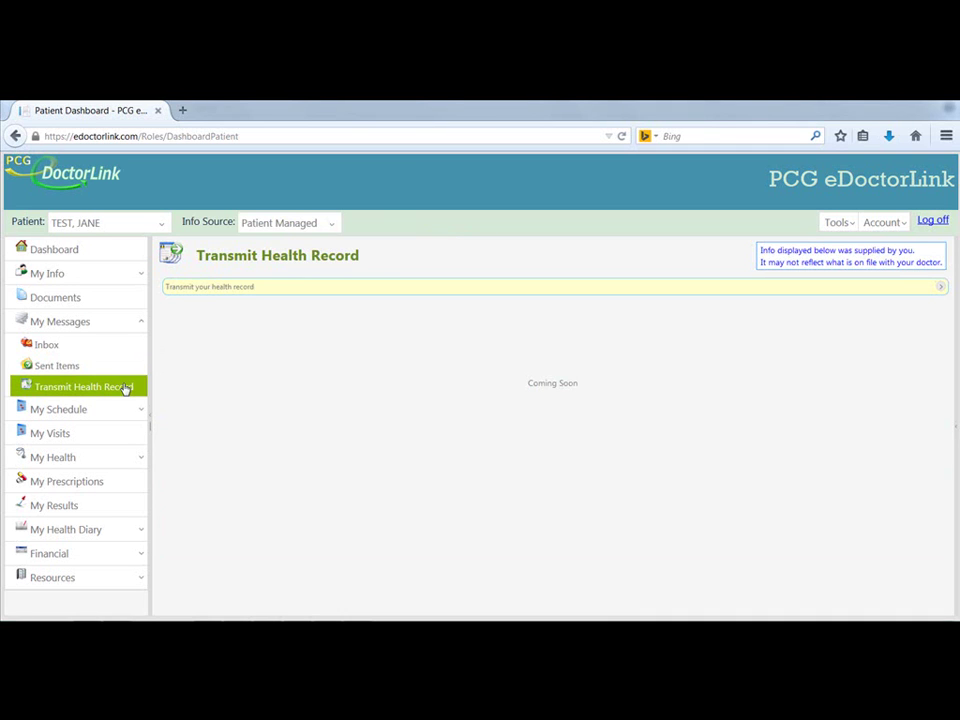
- Open the reschedule request for the Oct 30 2014 appointment and try its provider, start date and location fields
left_click(95, 410)
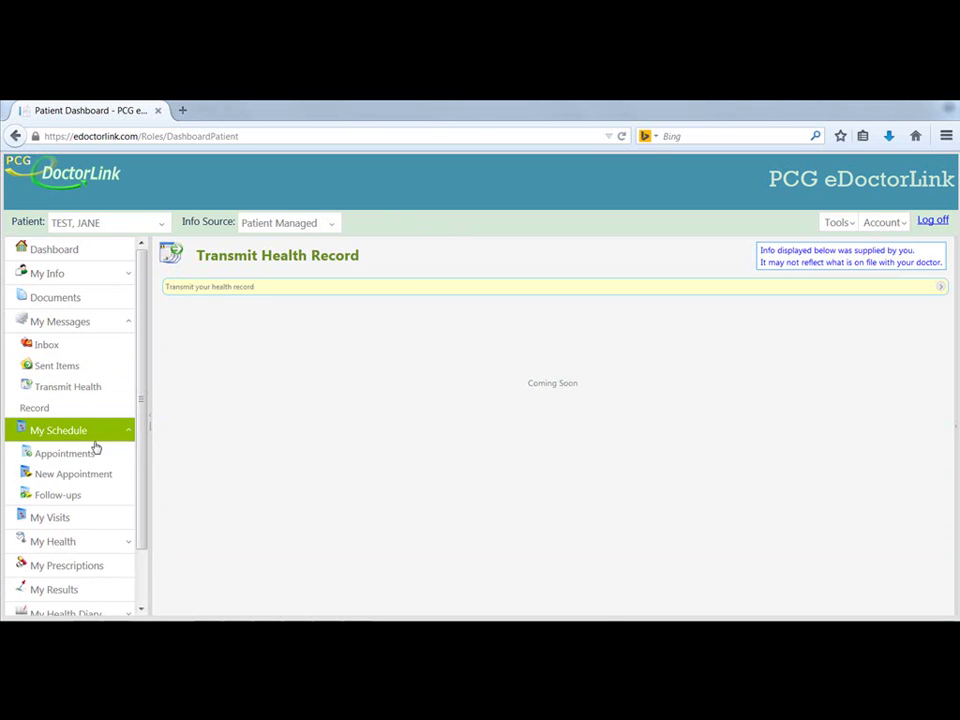
left_click(64, 454)
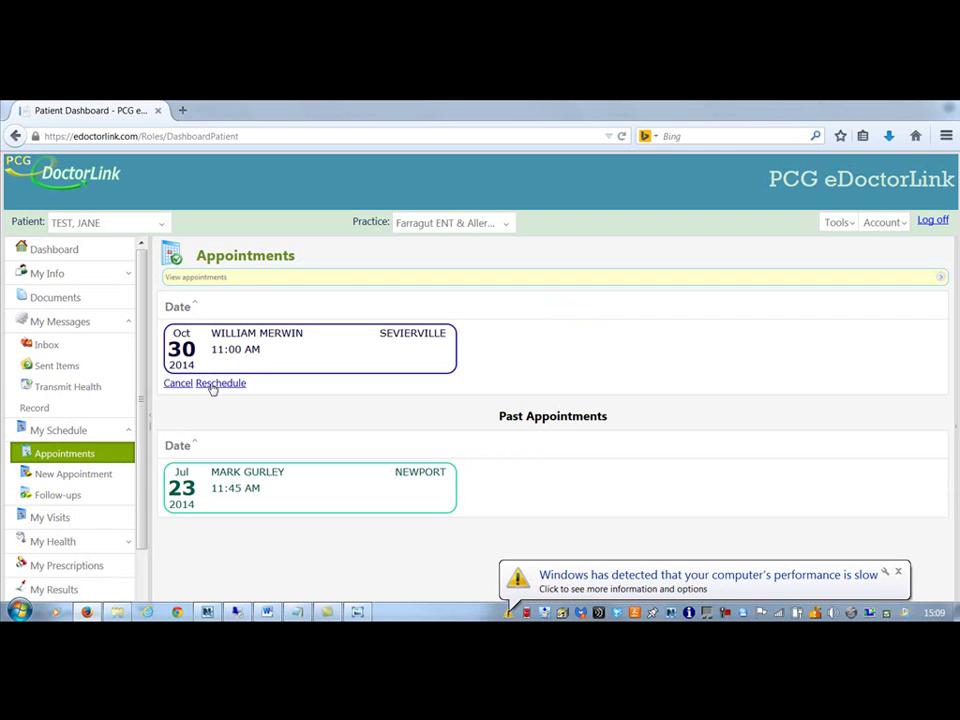
left_click(212, 386)
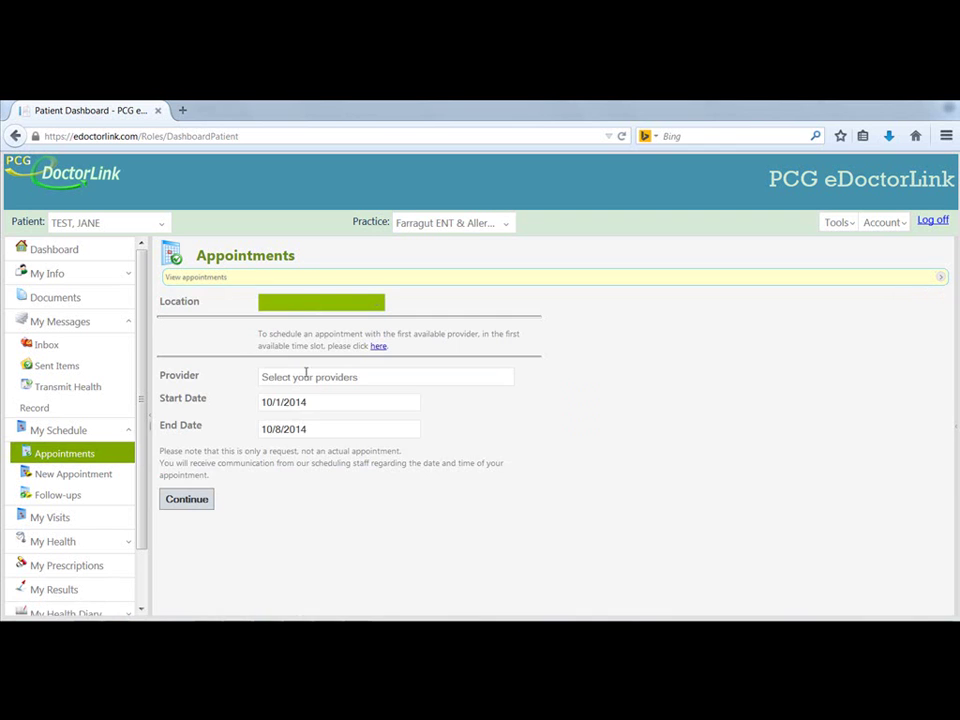
left_click(305, 376)
left_click(213, 399)
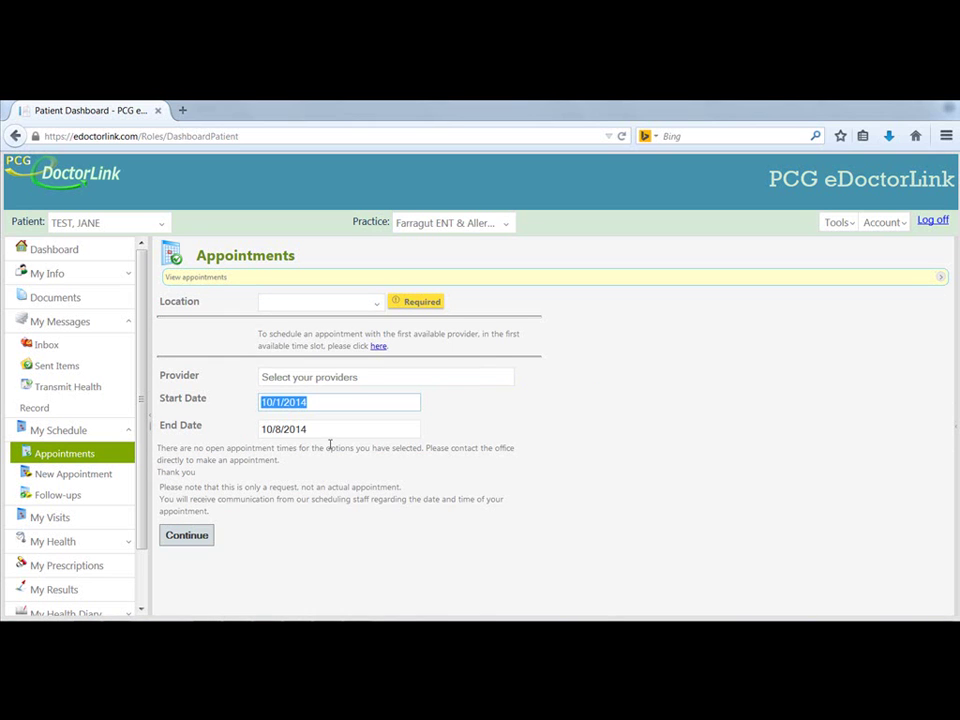
left_click(305, 303)
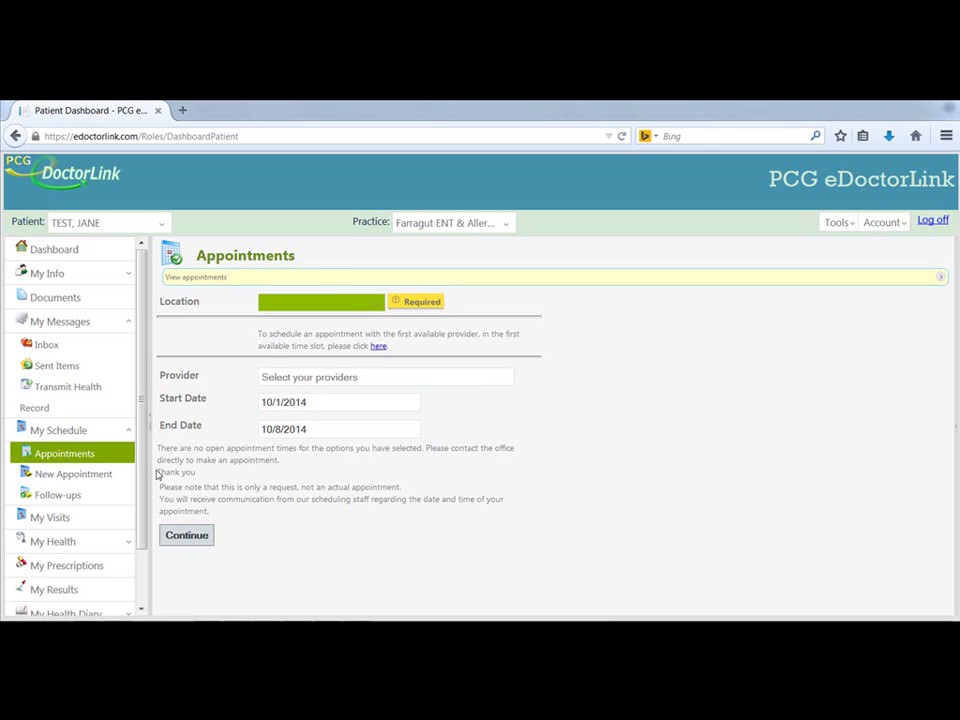
left_click(122, 453)
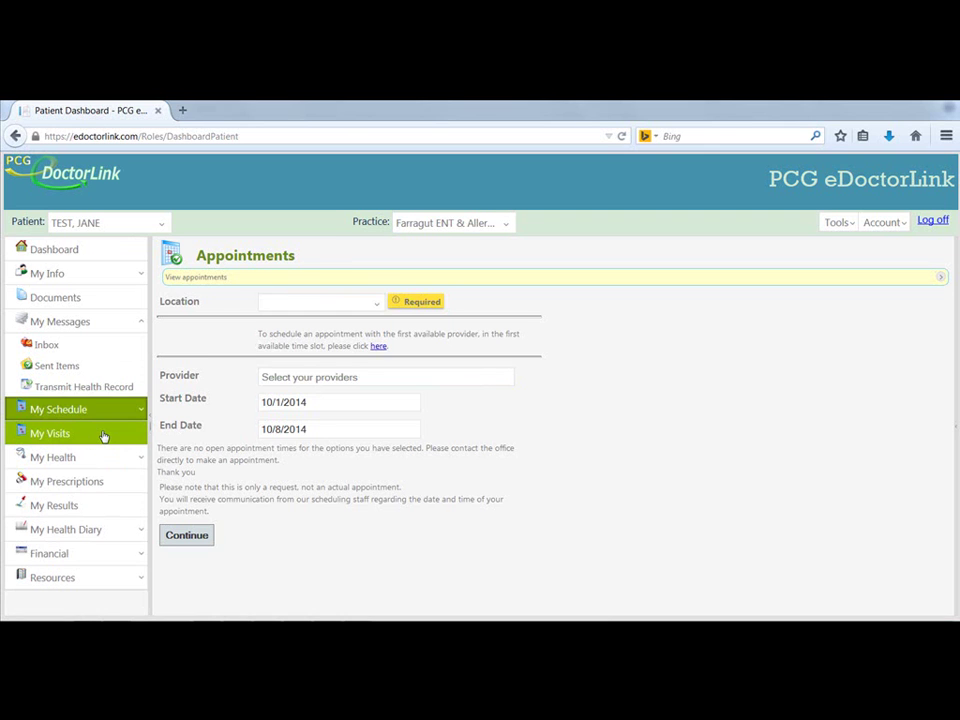
- Open the Jul 16 2014 Farragut ENT & Allergy visit from My Visits and scroll through its record
left_click(104, 436)
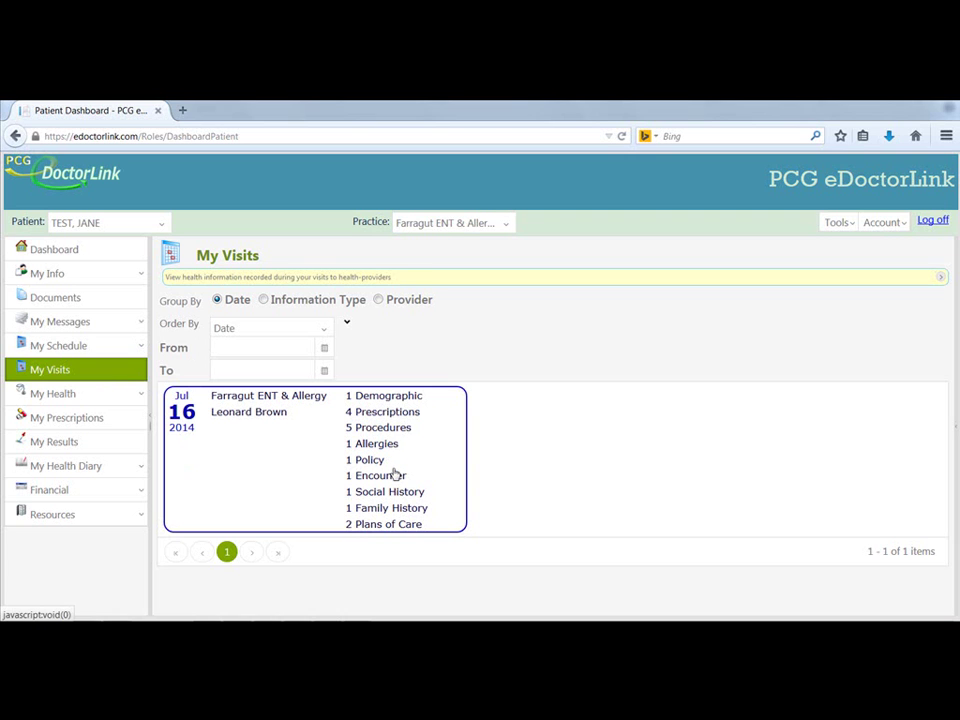
left_click(383, 404)
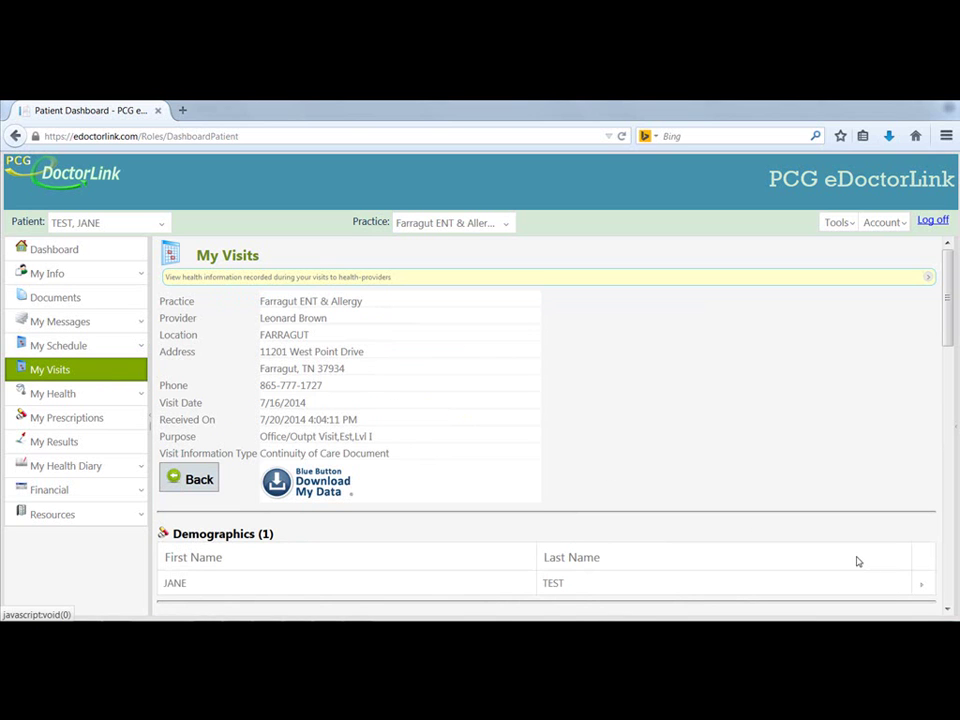
left_click(947, 612)
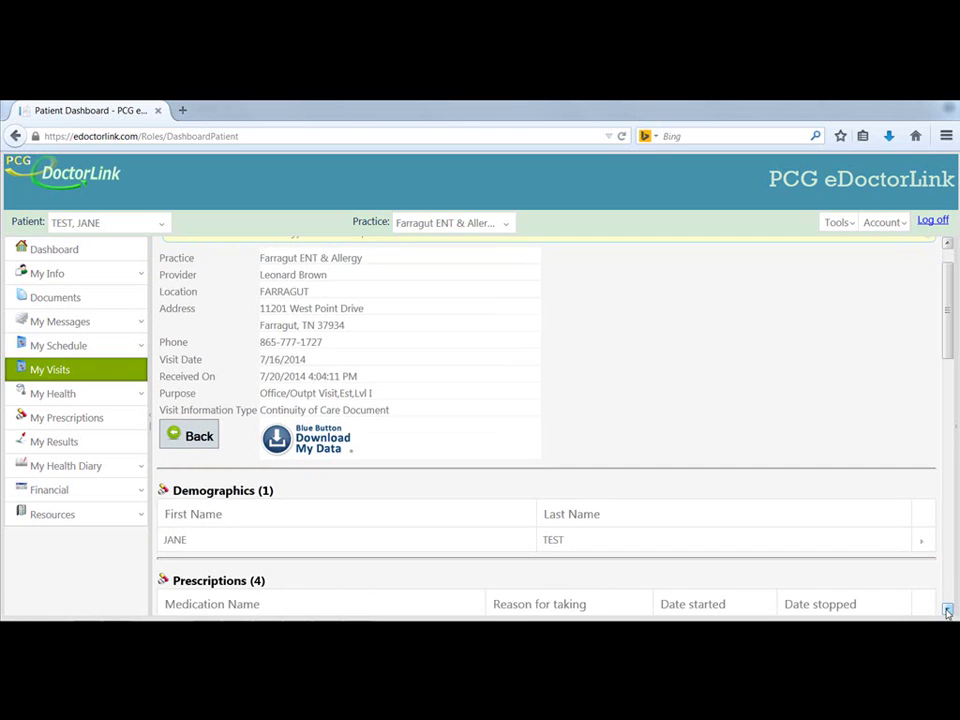
left_click(947, 612)
left_click(947, 612)
left_click(947, 612)
left_click(947, 612)
left_click(947, 612)
left_click(947, 612)
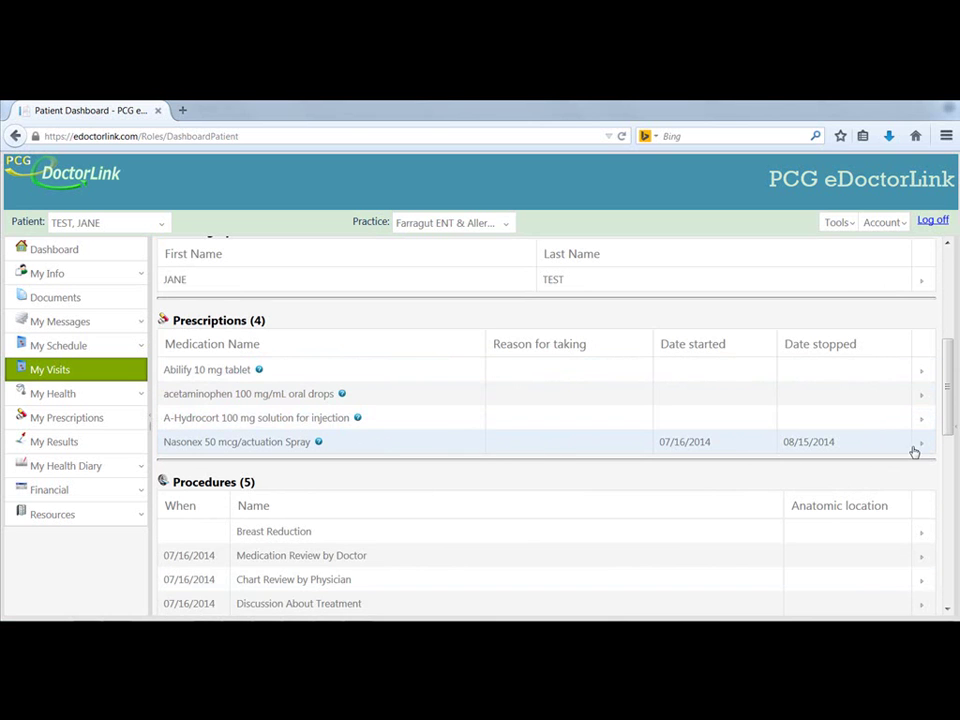
- Expand and collapse the Abilify 10 mg prescription details, then scroll down to the Plan of Care
left_click(922, 370)
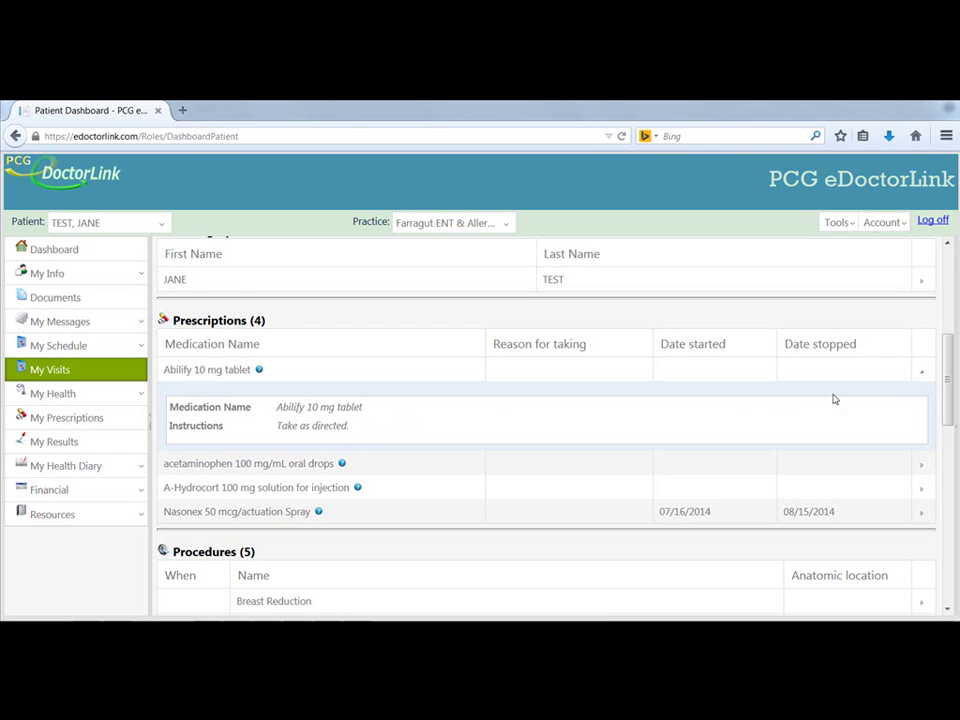
left_click(921, 377)
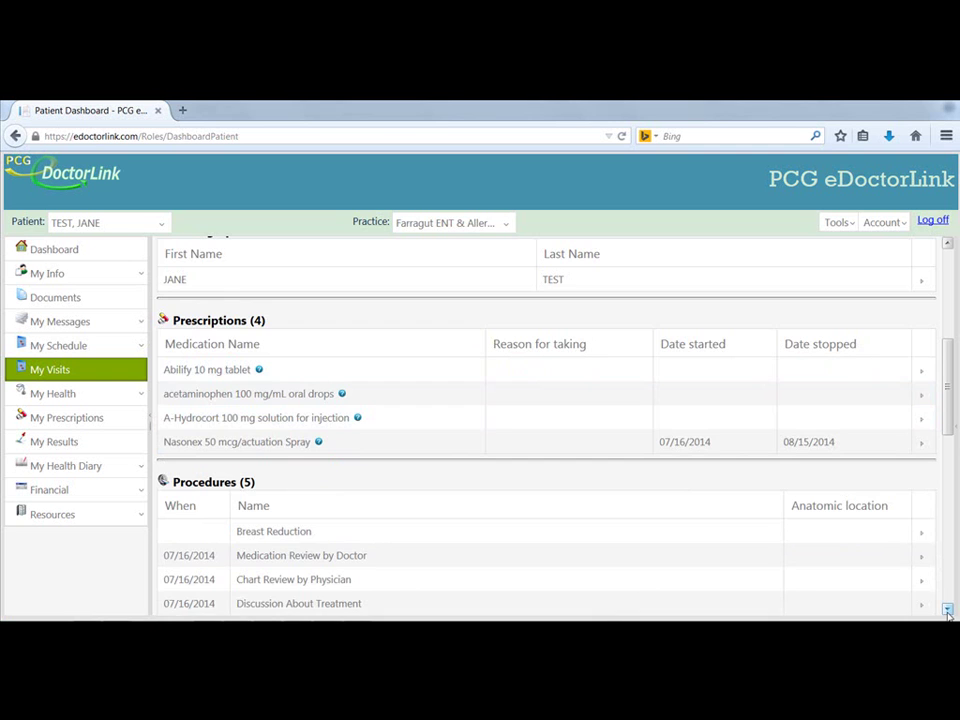
scroll(947, 611, "down", 5)
scroll(947, 611, "down", 3)
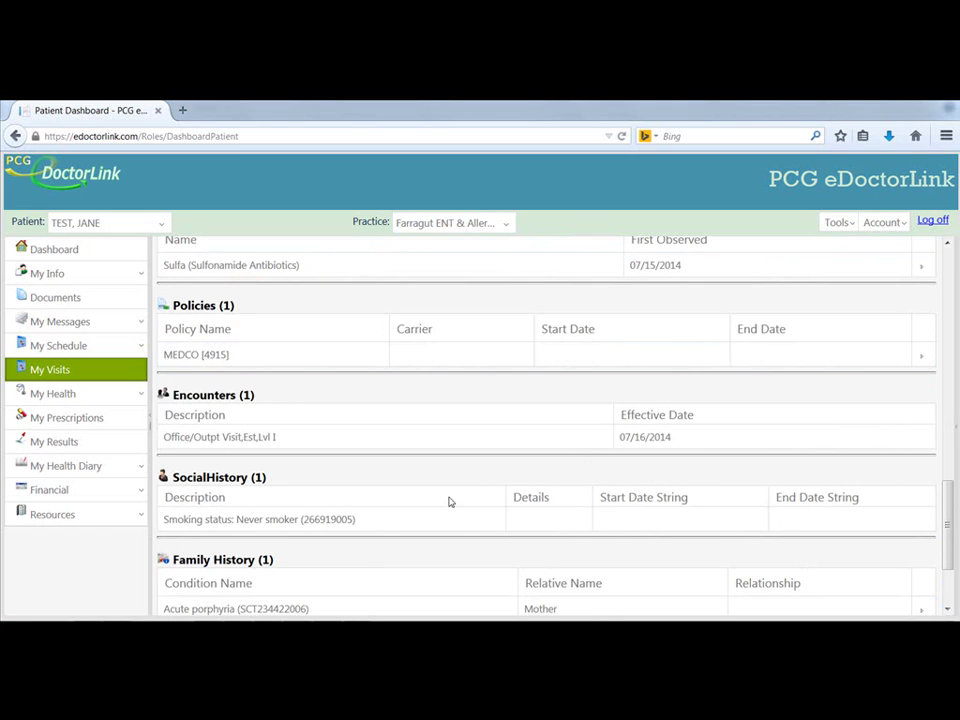
left_click(947, 610)
left_click(947, 611)
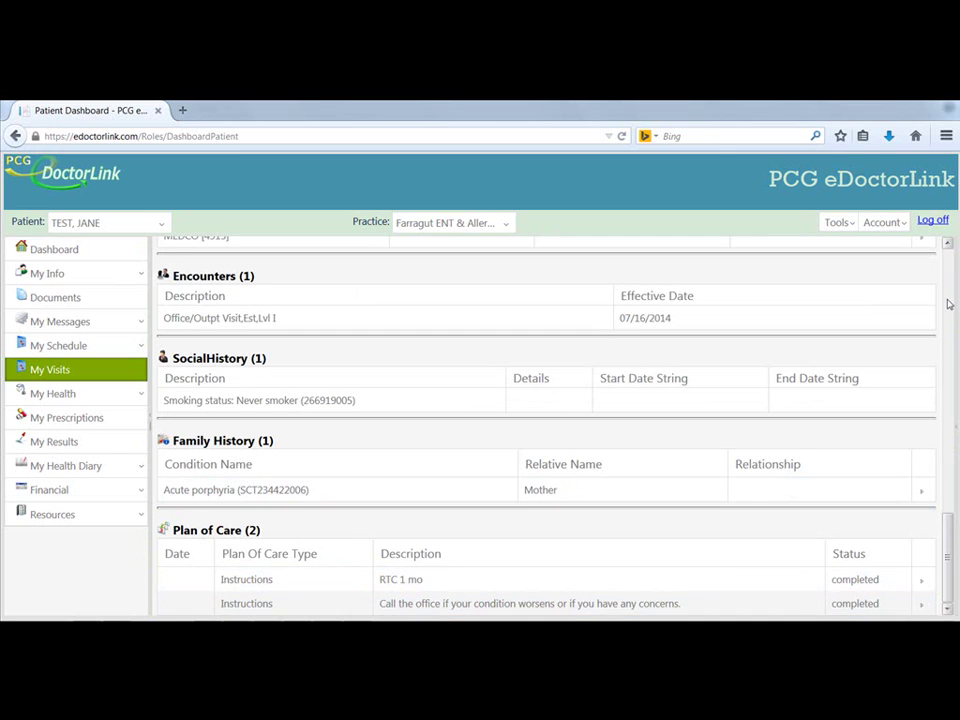
scroll(949, 304, "up", 10)
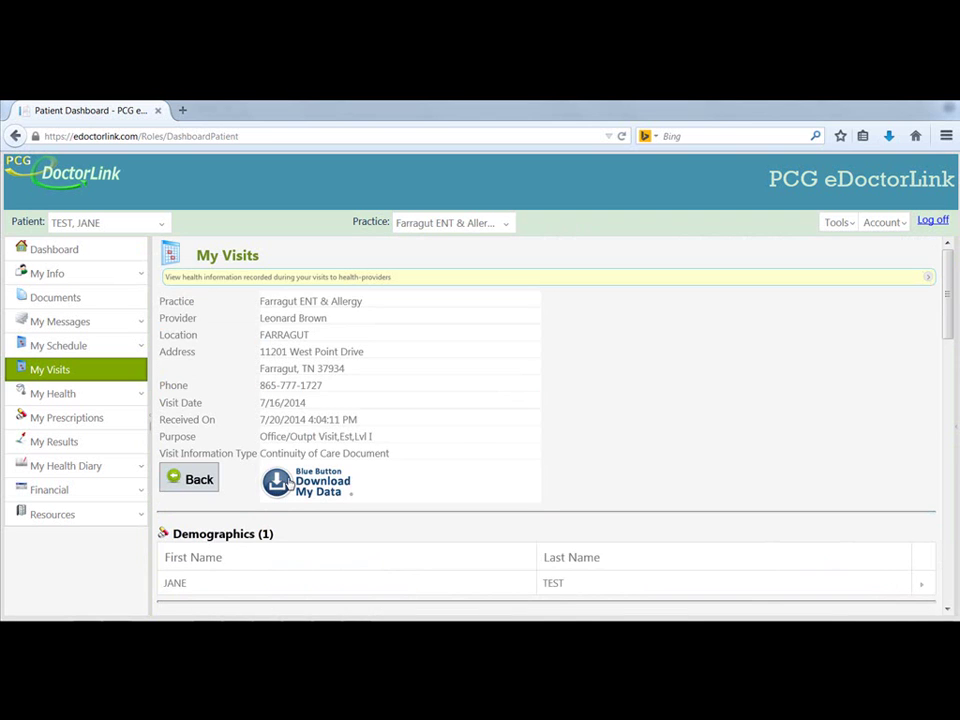
- Try Transmit Visit to Another Practice under Blue Button Download My Data, then return to My Visits
left_click(289, 482)
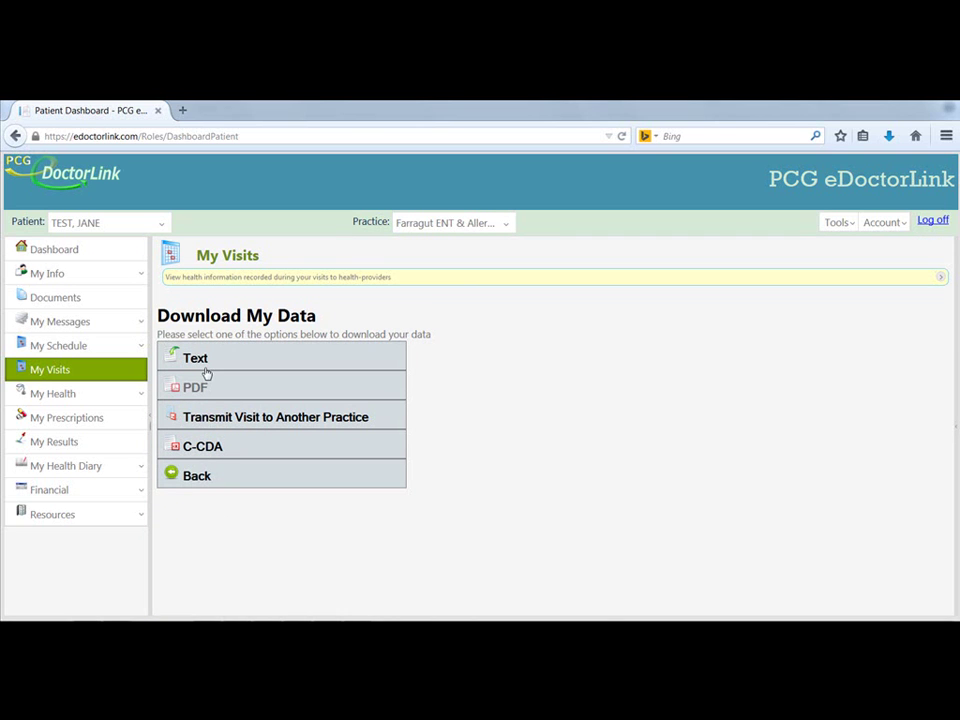
left_click(228, 420)
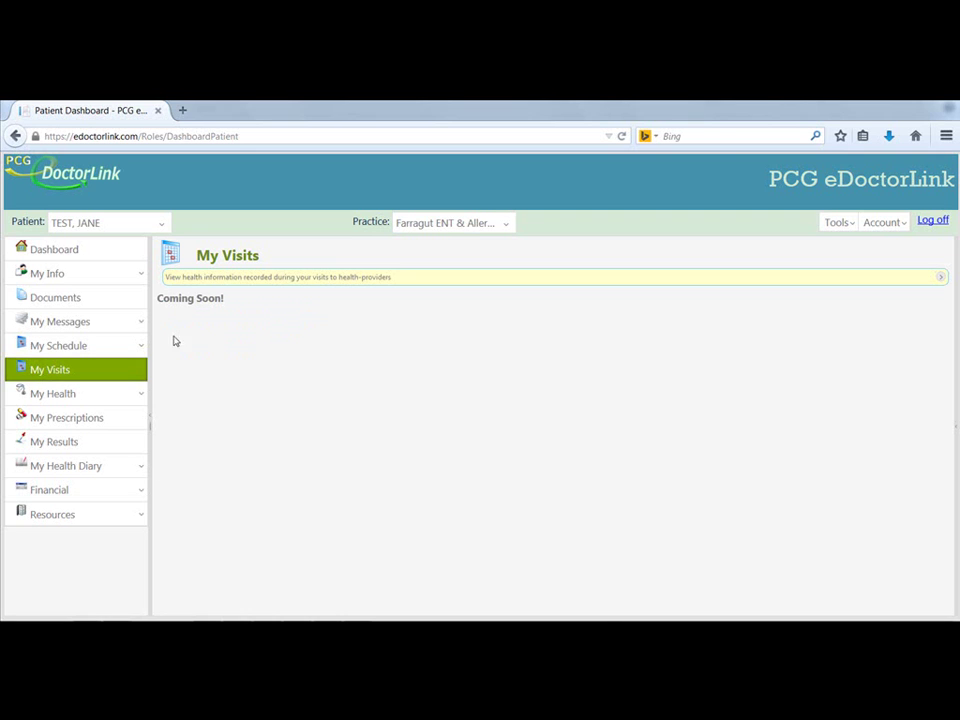
left_click(118, 369)
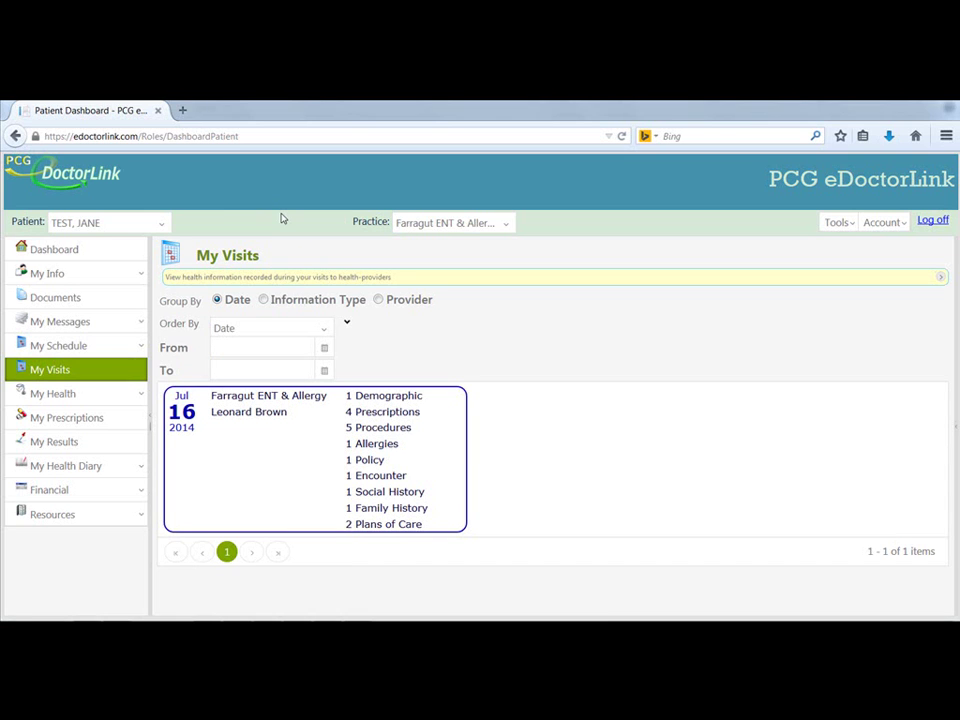
- Show the patient-managed allergies under My Health
left_click(113, 396)
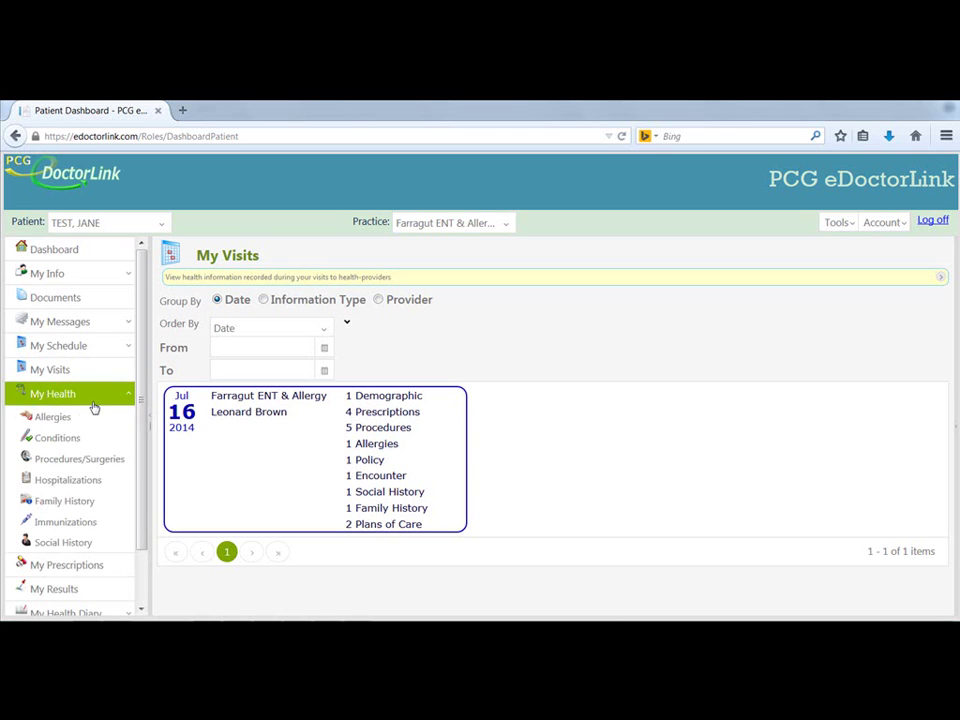
left_click(64, 420)
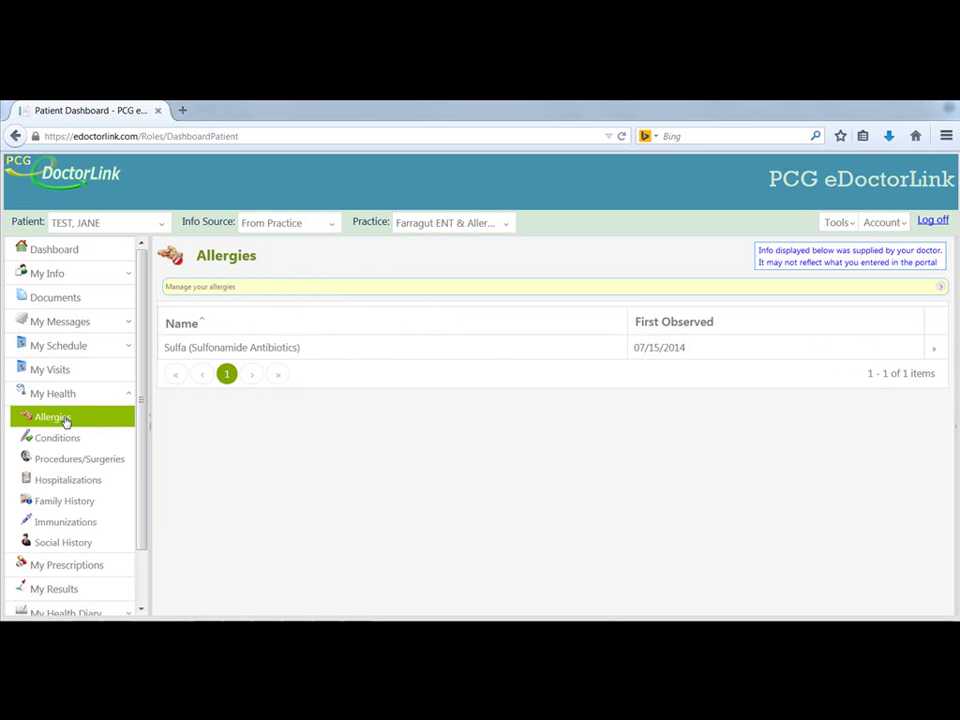
left_click(262, 230)
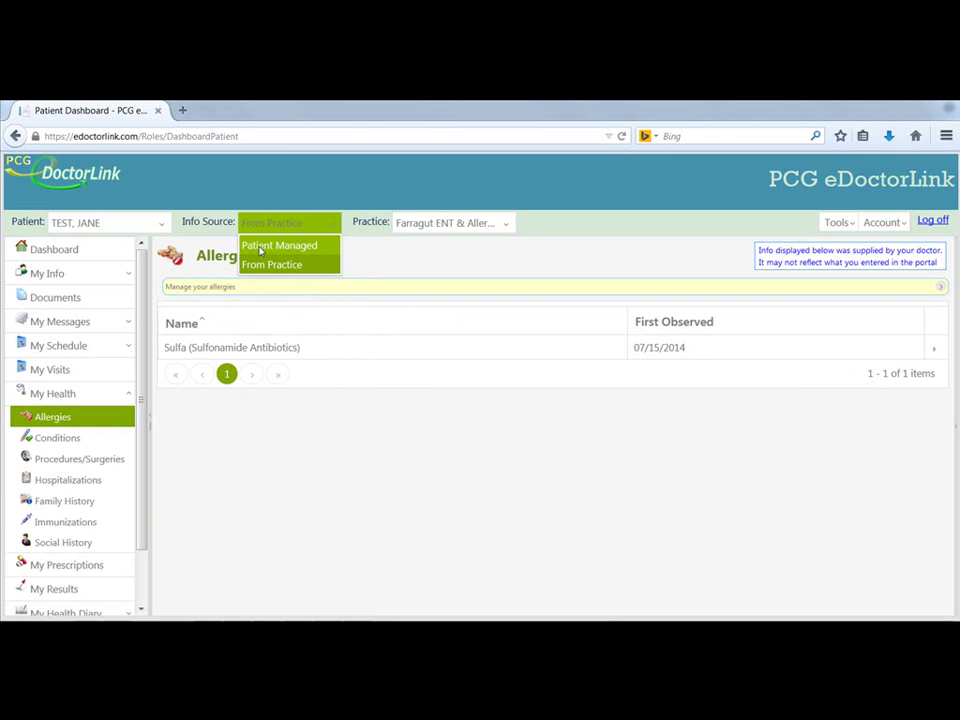
left_click(261, 247)
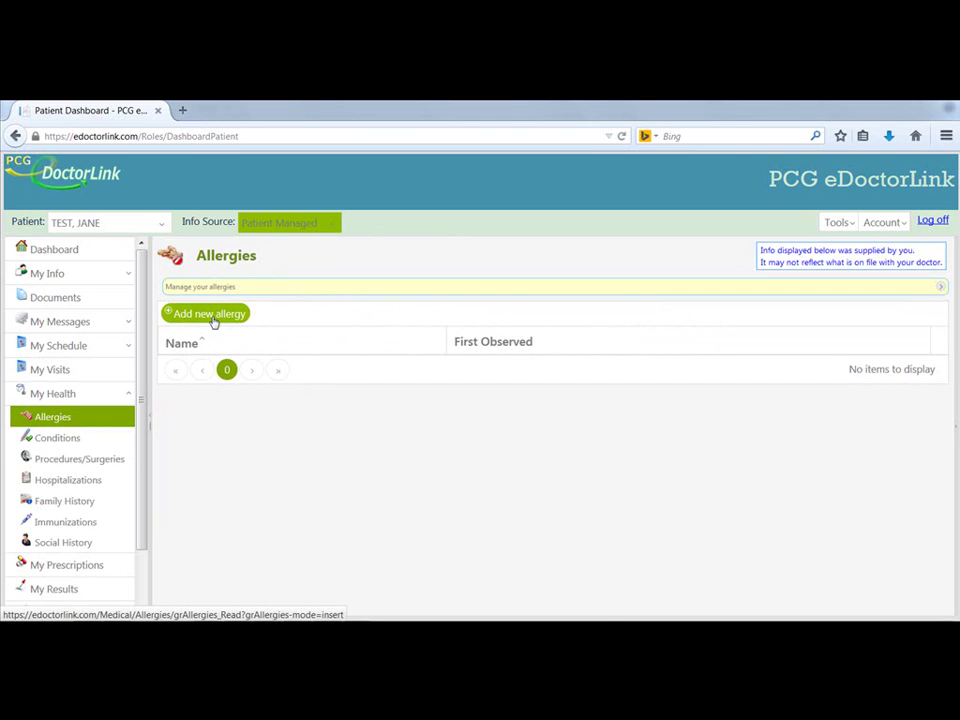
- Review Conditions, Procedures/Surgeries, Family History, Immunizations and Social History, ending on My Prescriptions
left_click(60, 437)
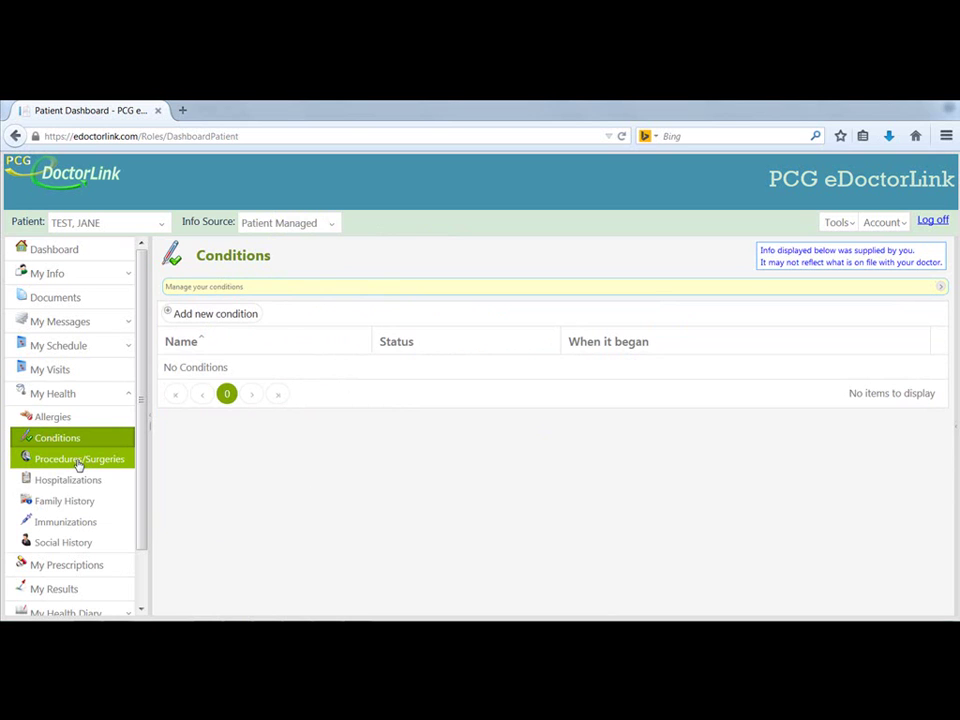
left_click(78, 460)
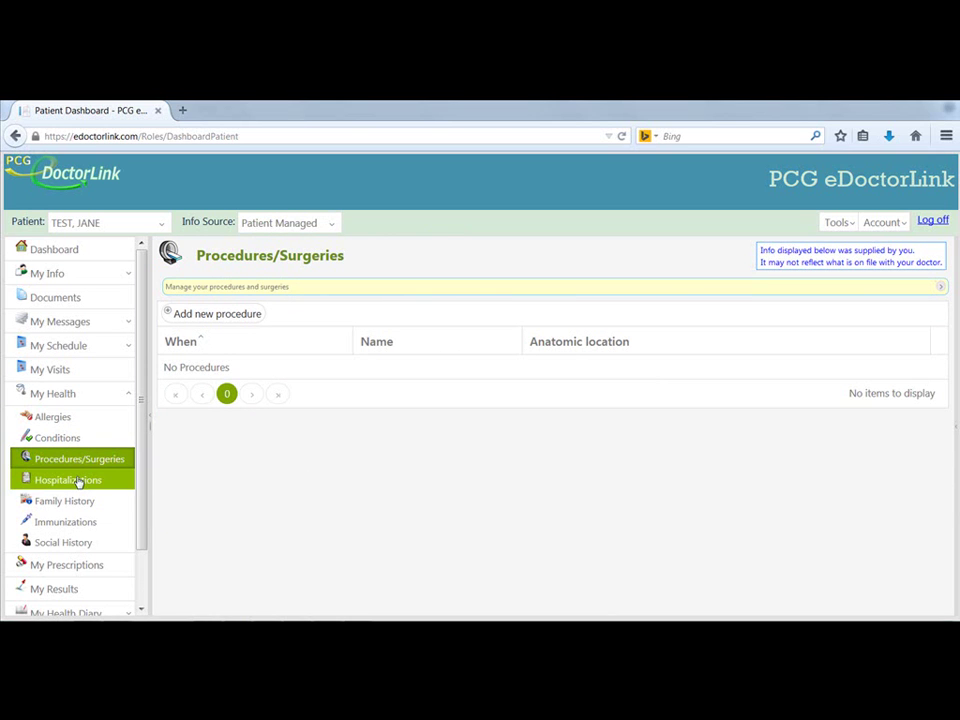
left_click(83, 502)
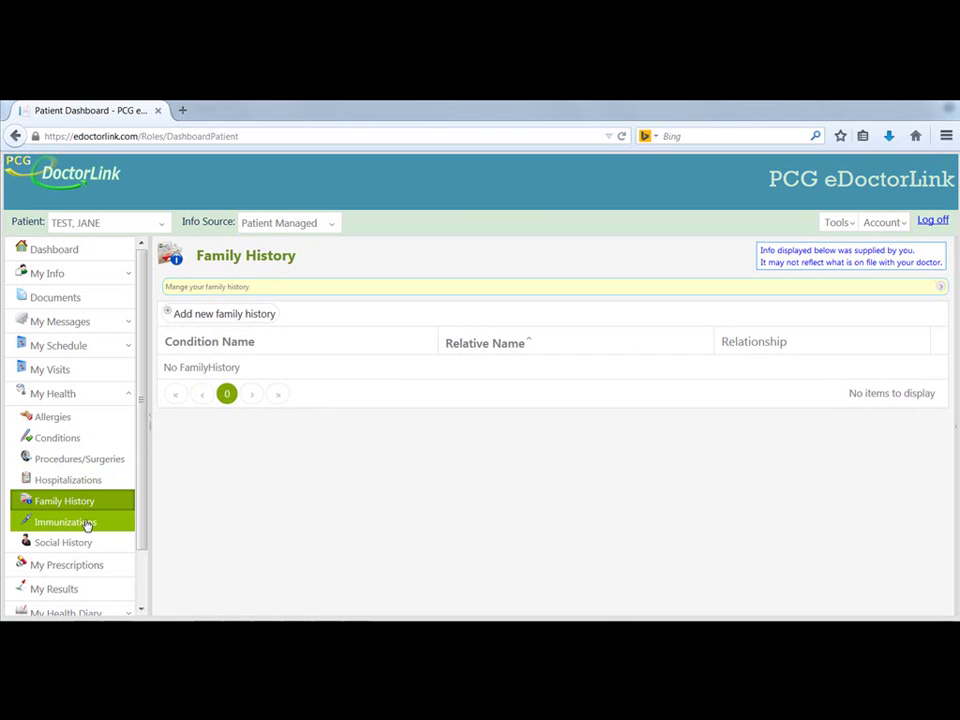
left_click(88, 524)
left_click(92, 546)
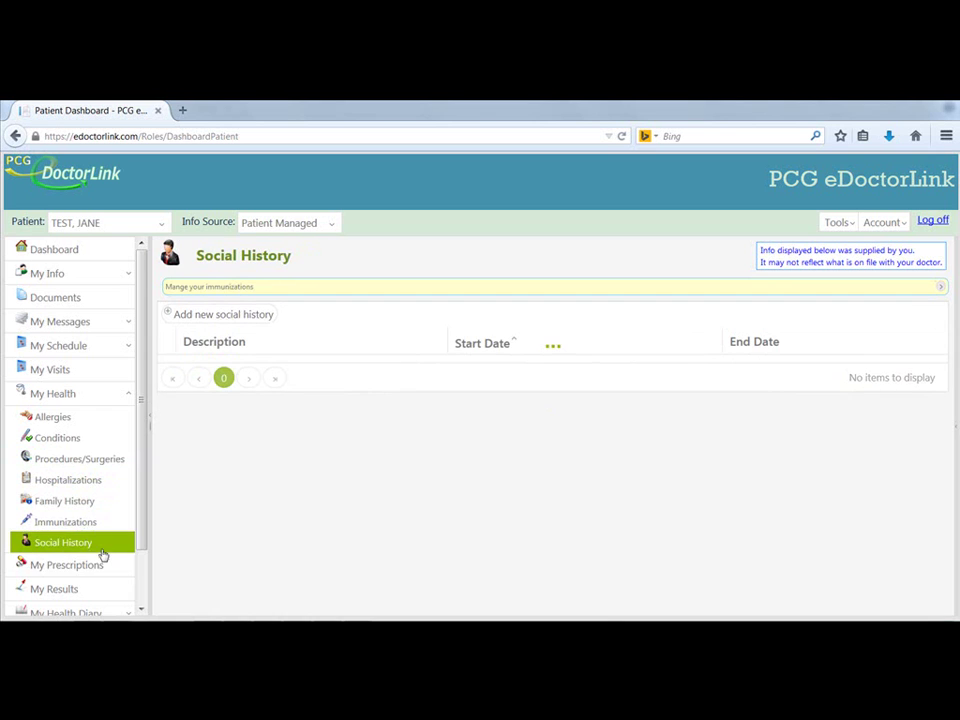
scroll(105, 455, "down", 1)
left_click(104, 507)
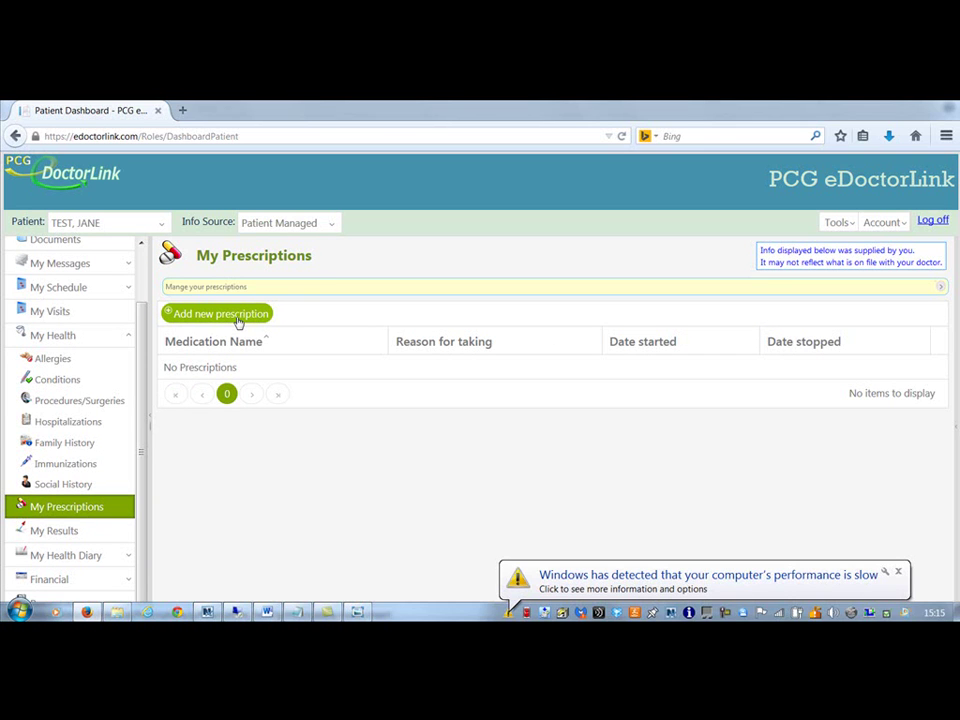
- Switch My Prescriptions to From Practice to see four prescriptions, then check the empty My Results page
left_click(331, 225)
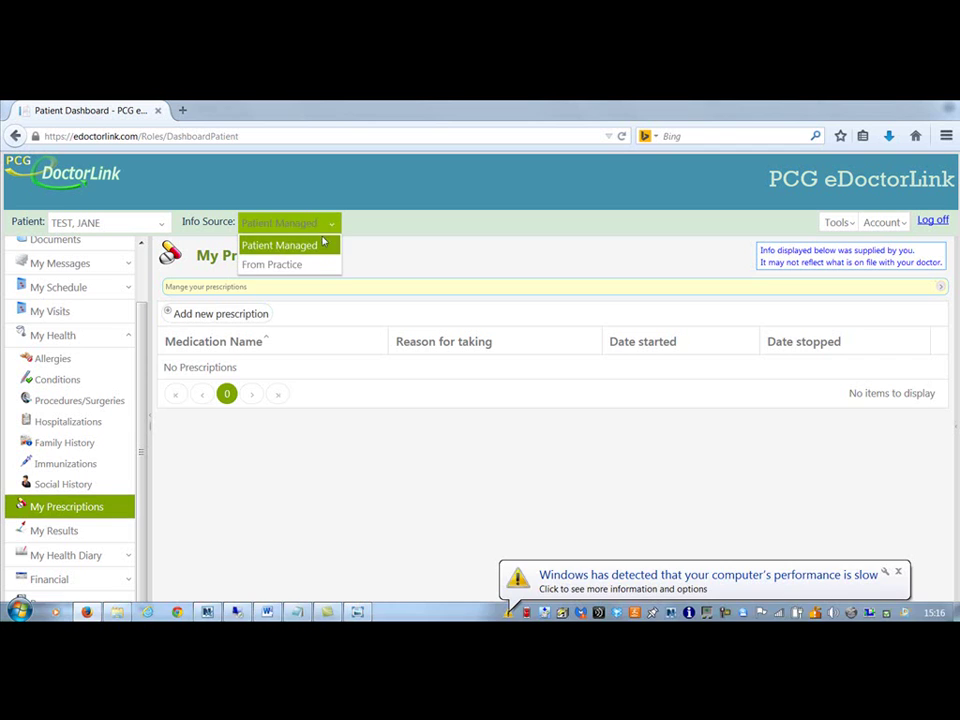
left_click(306, 266)
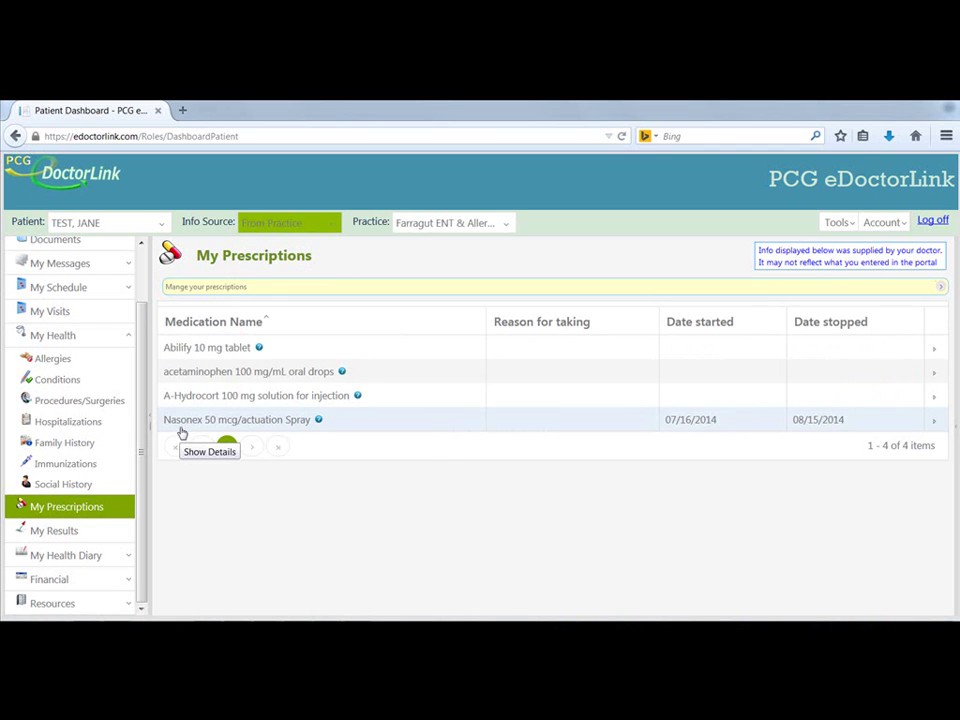
left_click(100, 533)
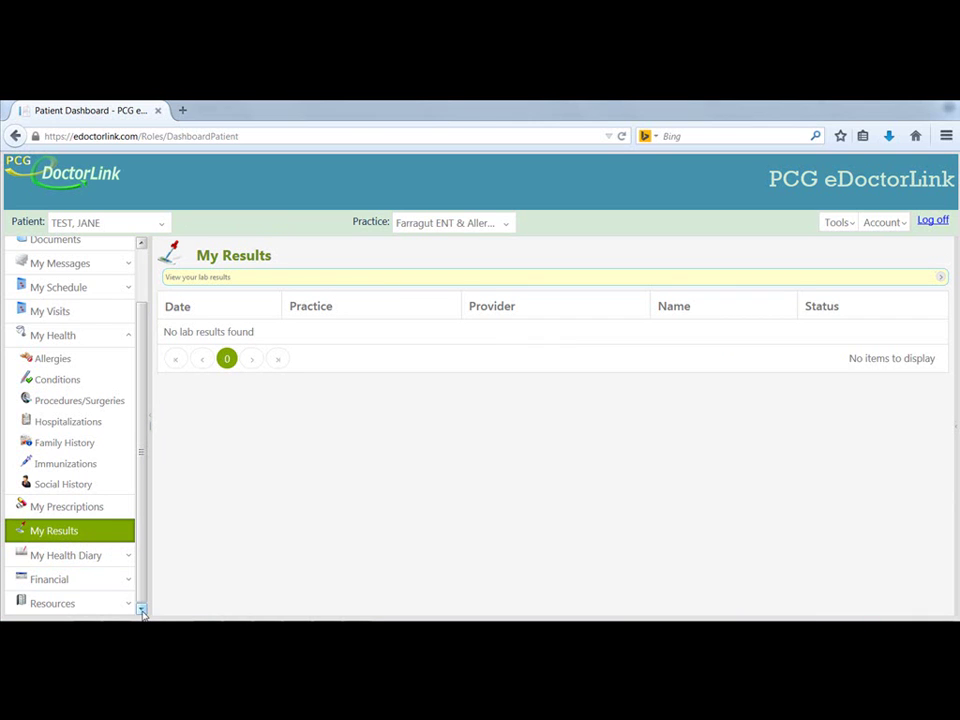
- View the Heart Rate page, then the patient-managed Blood Pressure measurements in My Health Diary
left_click(109, 561)
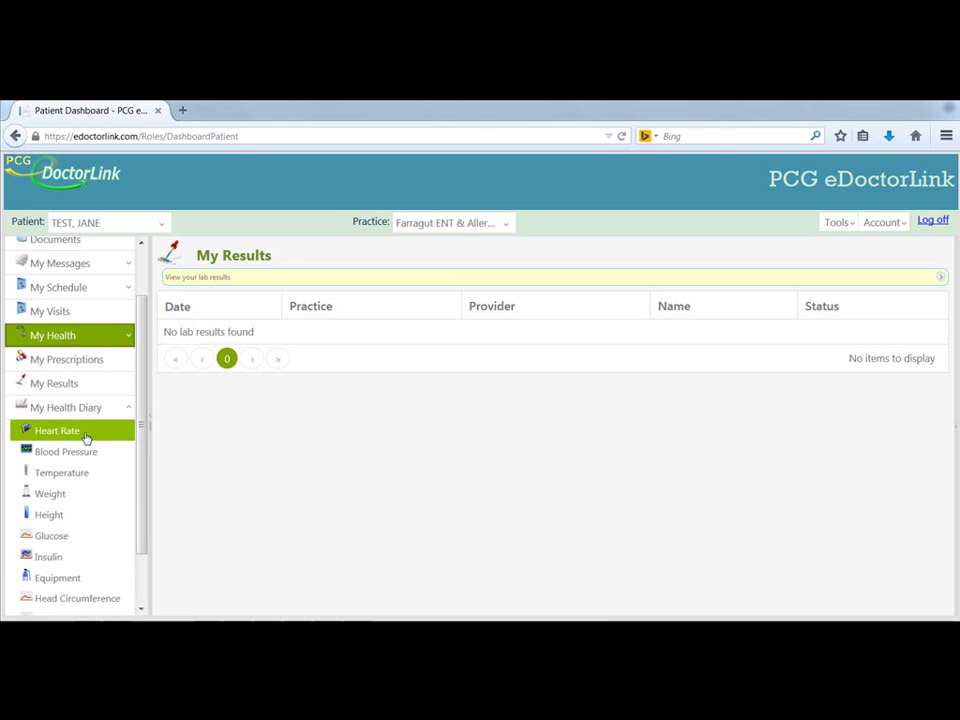
left_click(86, 436)
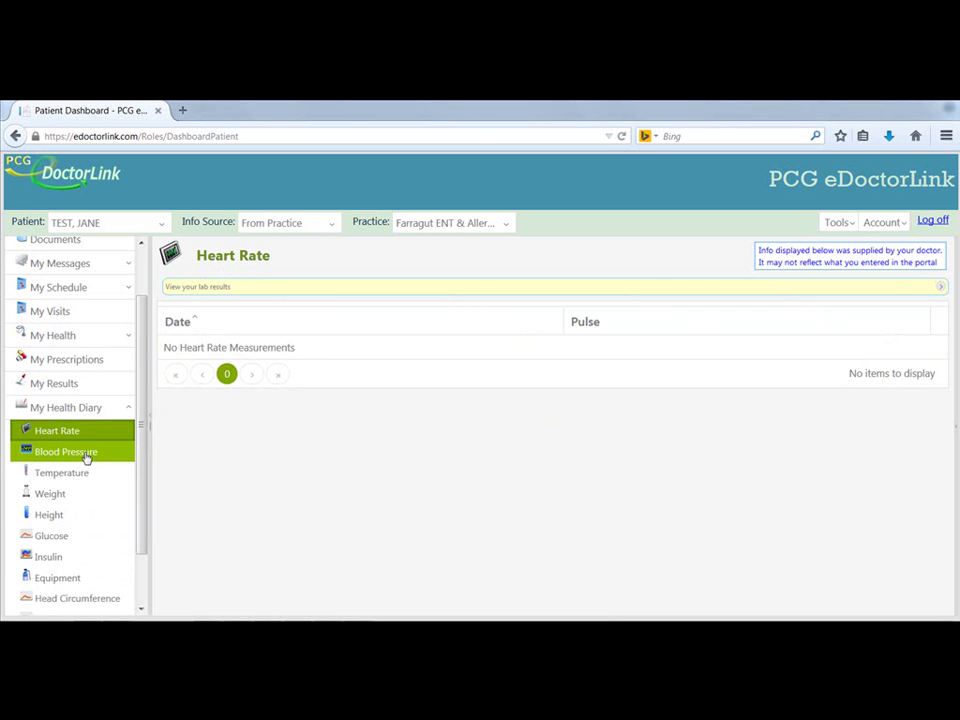
left_click(87, 457)
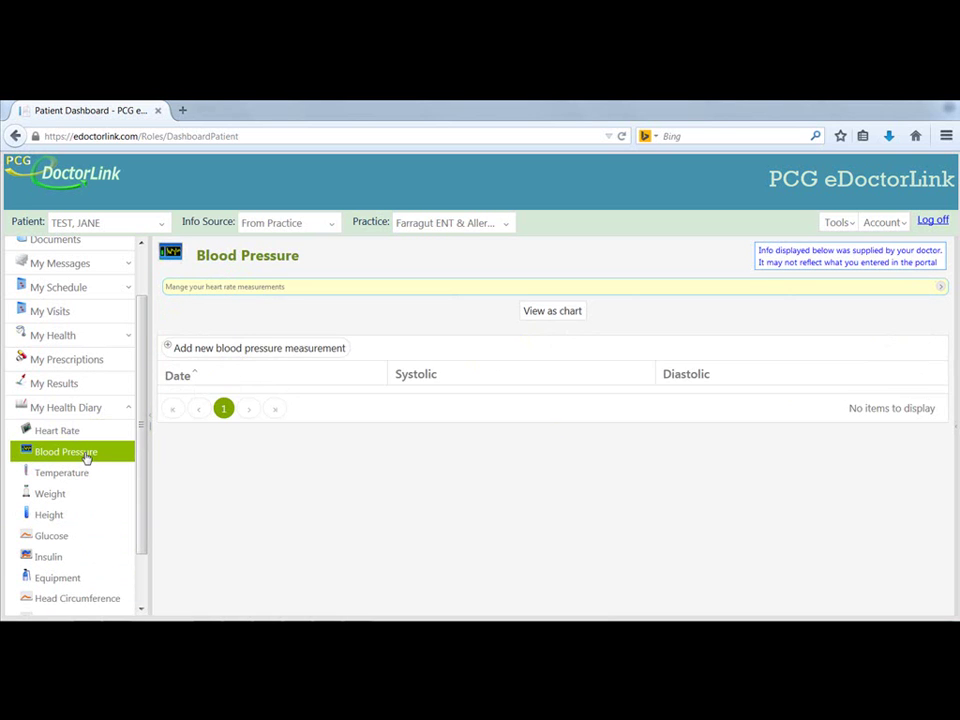
left_click(328, 238)
left_click(313, 265)
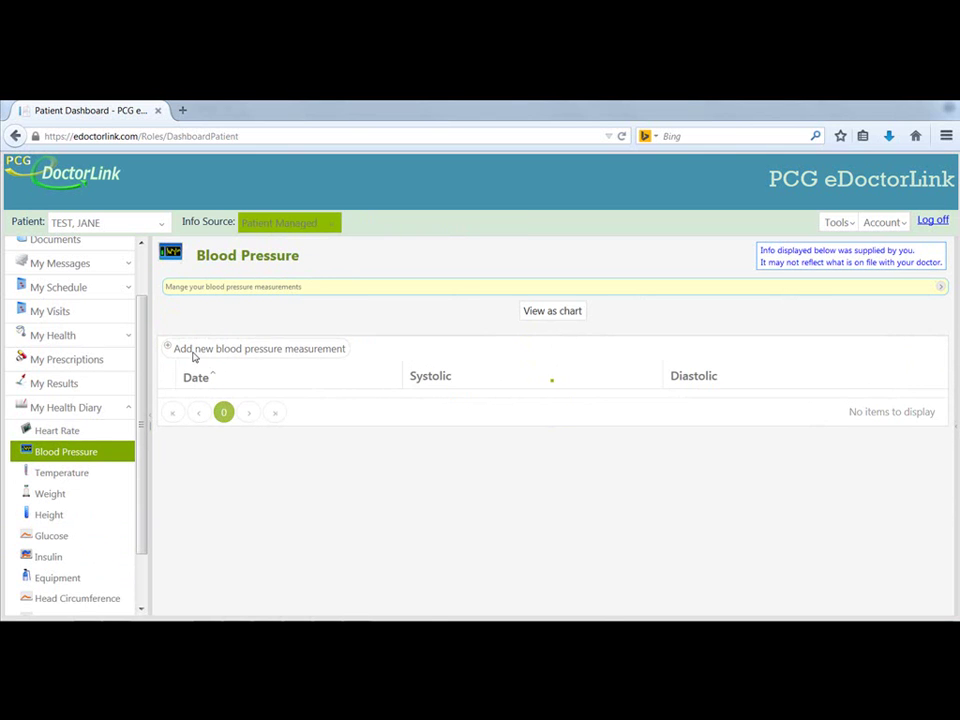
- Check the Temperature, Glucose and Insulin pages, then collapse My Health Diary
left_click(80, 473)
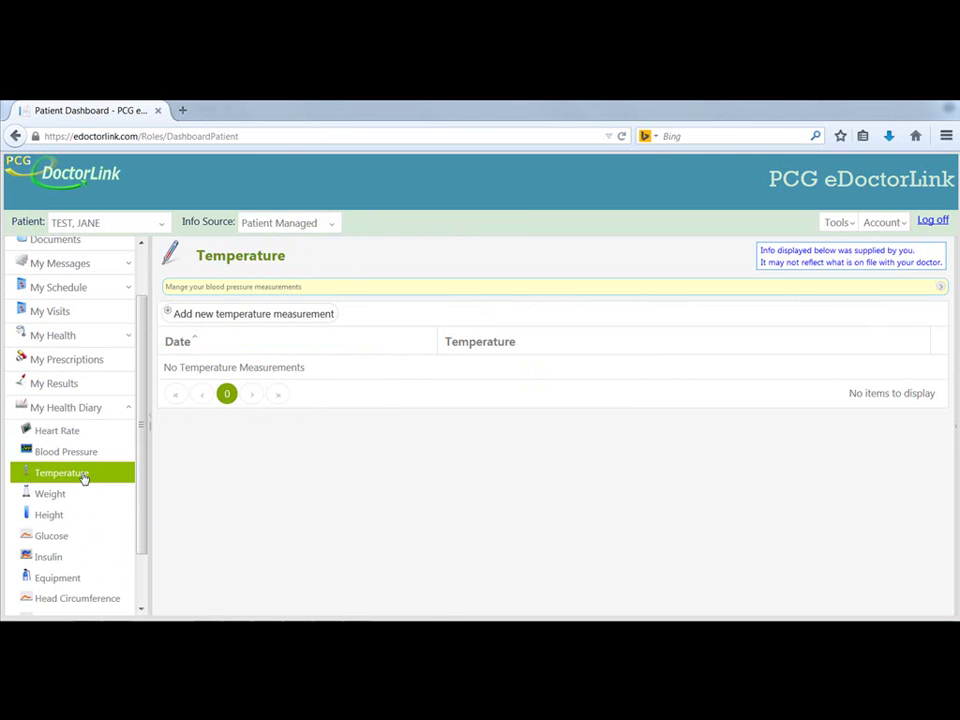
left_click(81, 536)
left_click(86, 557)
left_click(141, 609)
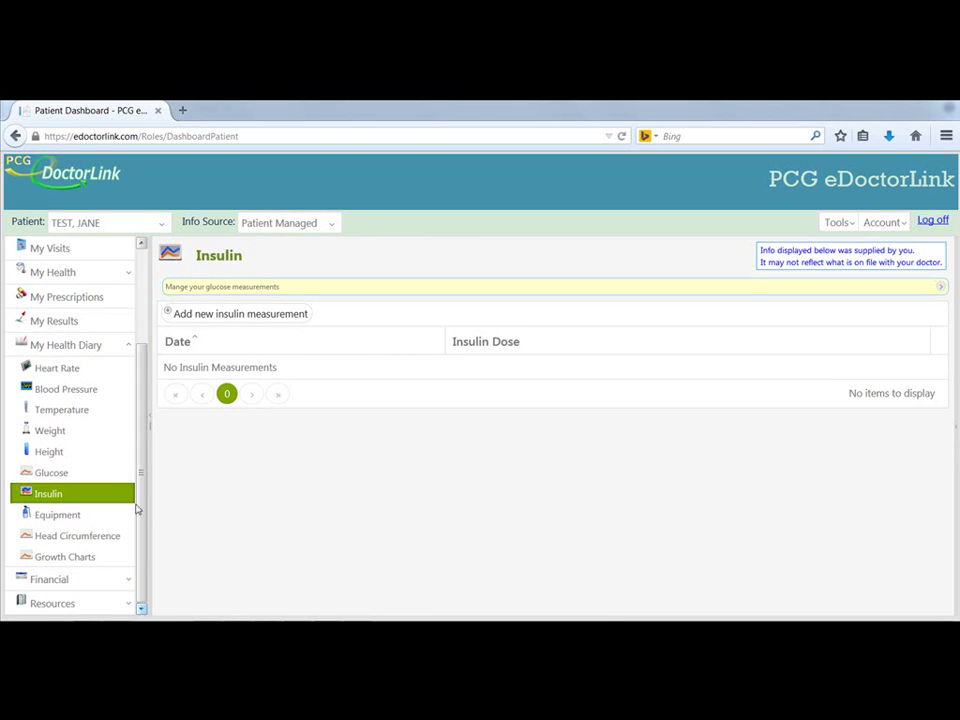
left_click(66, 344)
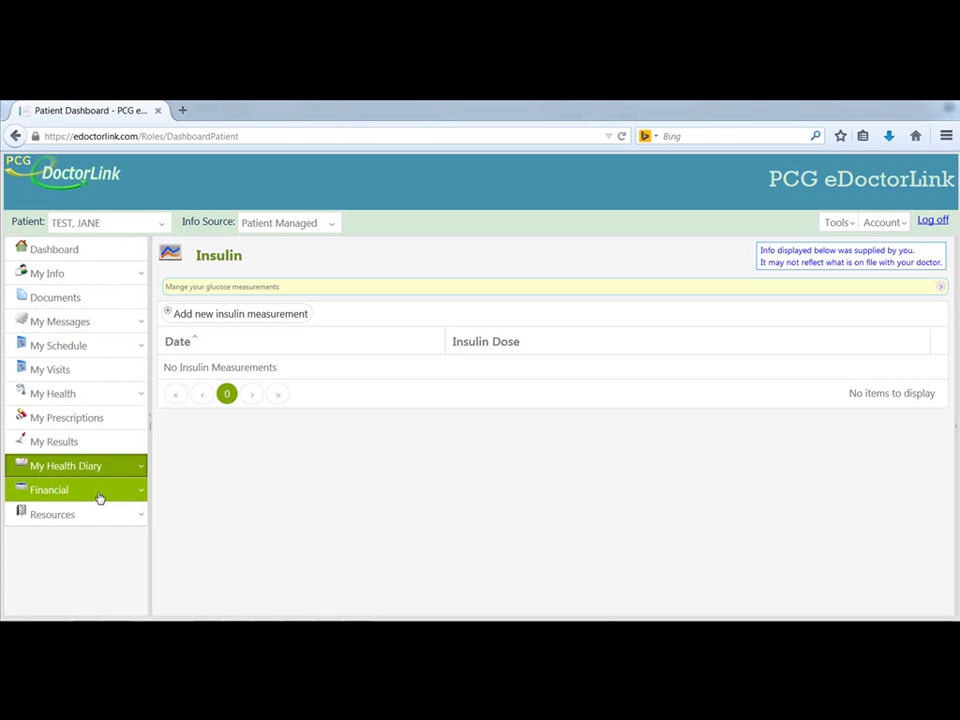
- Check the empty Financial Statements and the Pay Online page, then switch the sidebar to Resources
left_click(99, 497)
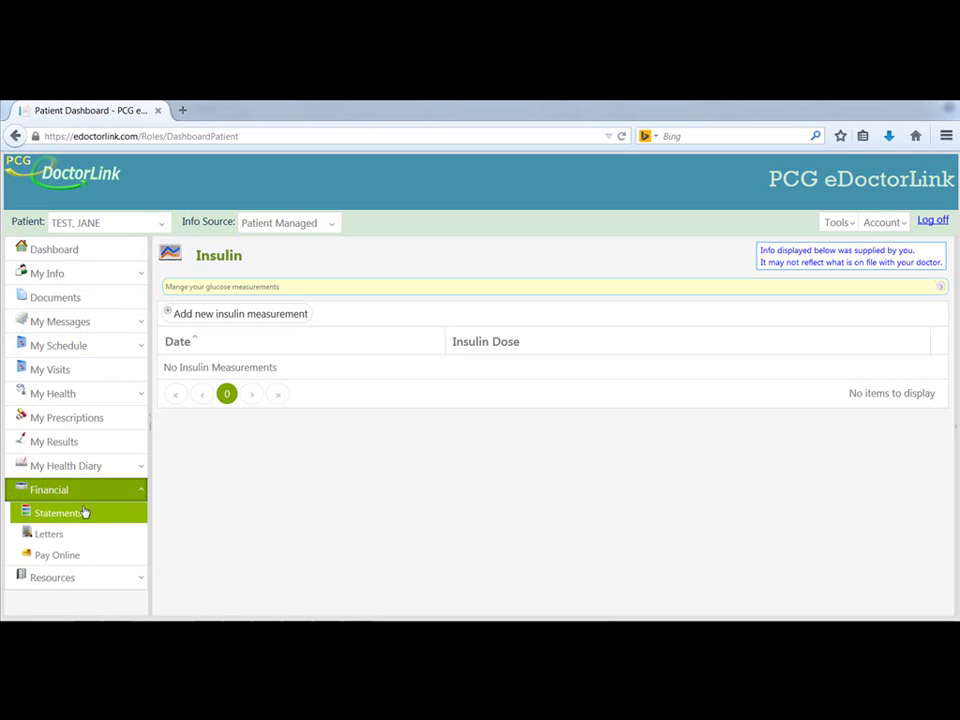
left_click(81, 515)
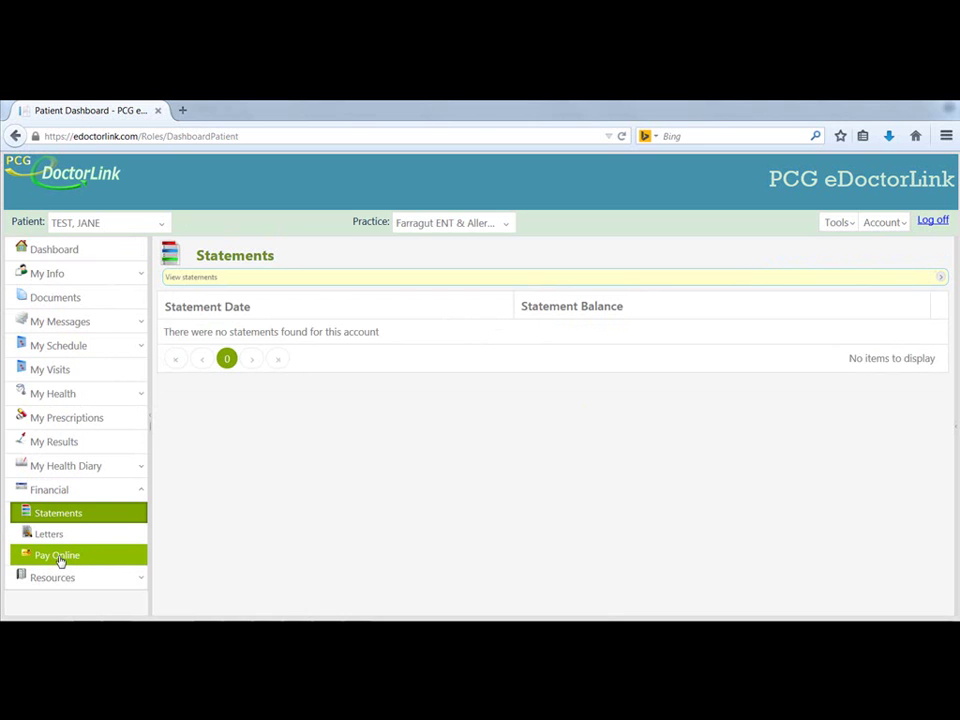
left_click(58, 556)
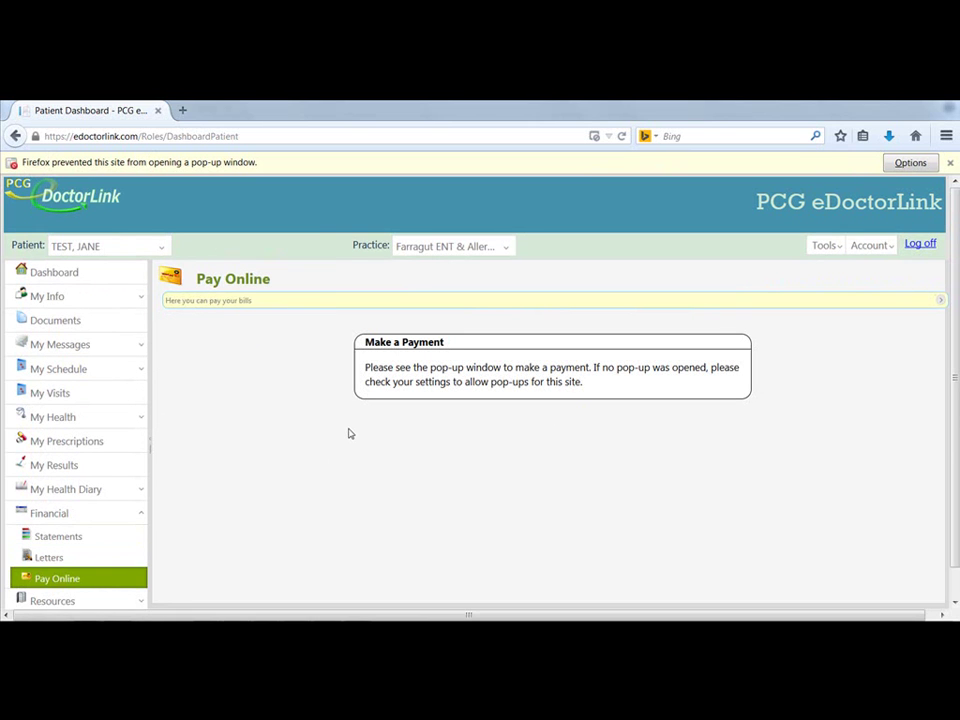
left_click(142, 604)
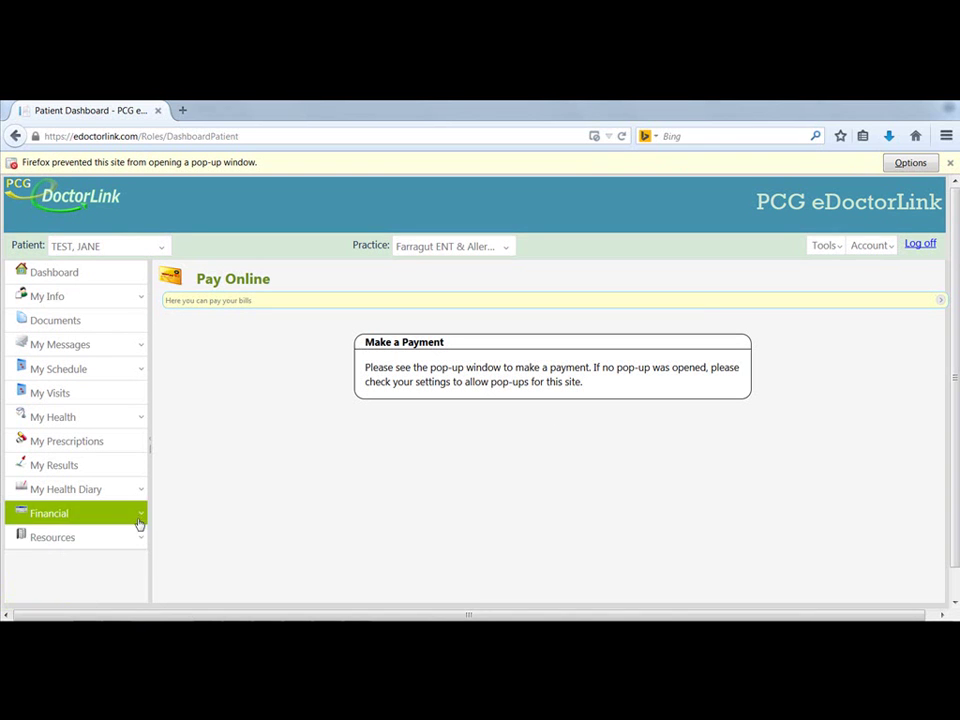
- Browse the Education materials for the four medications, then go back to the Dashboard
left_click(72, 562)
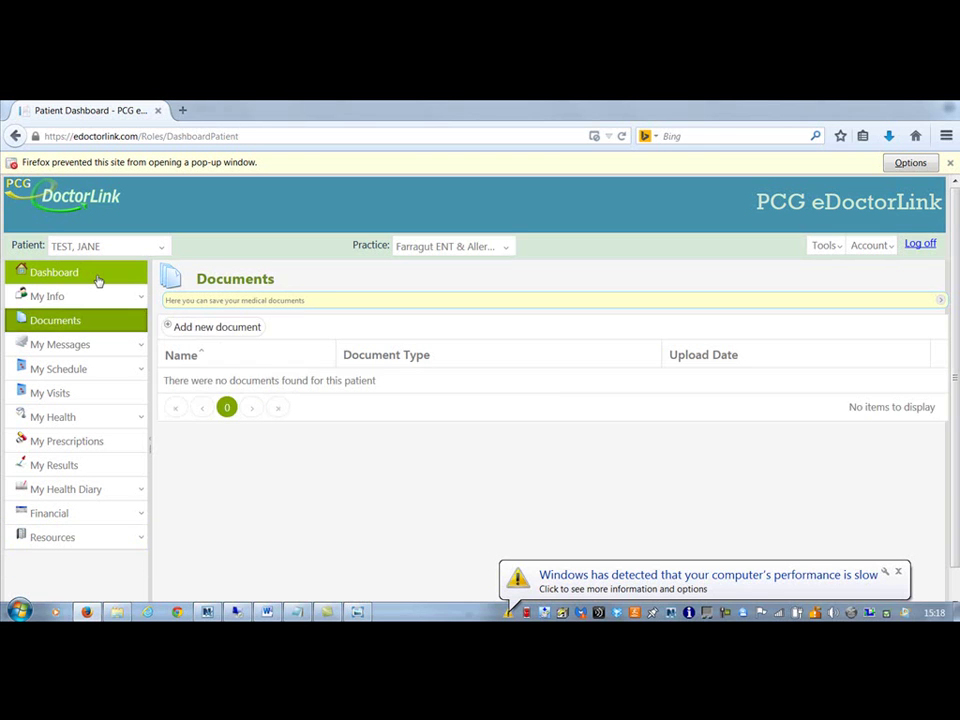
left_click(96, 278)
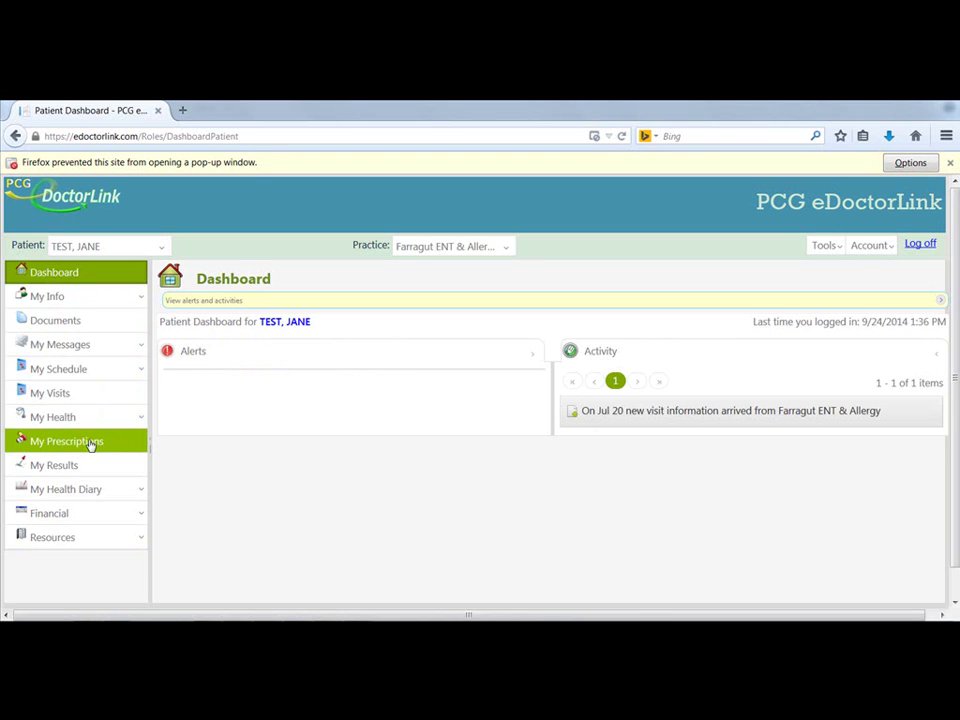
- Show the empty My Prescriptions page and expand My Messages to reveal Inbox, Sent Items and Transmit Health Record
left_click(90, 443)
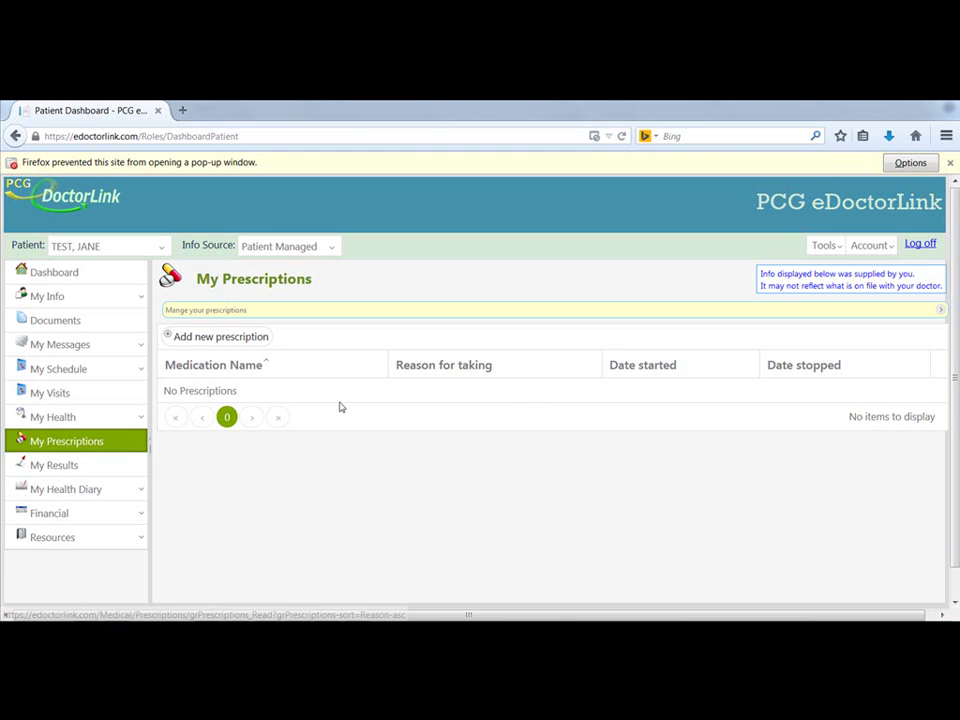
left_click(128, 349)
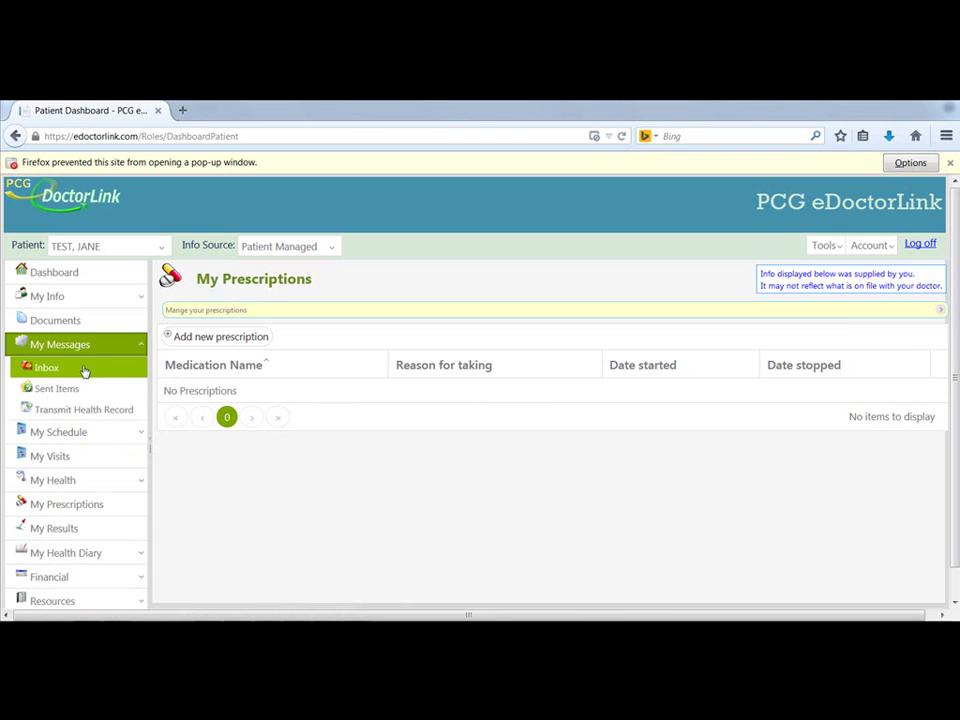